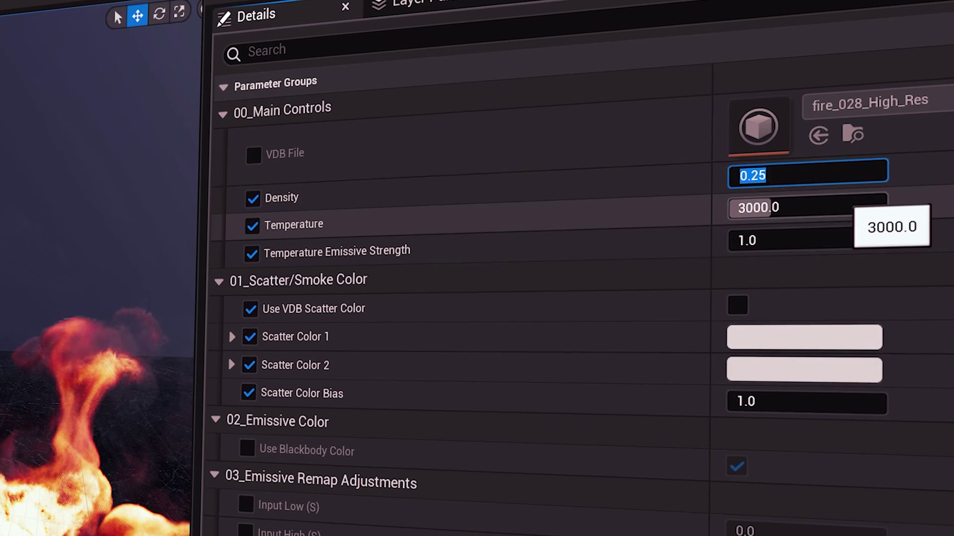
Step: Set the fire material instance's Temperature to 2500
key("Tab")
type("2500")
key("Return")
key("Tab")
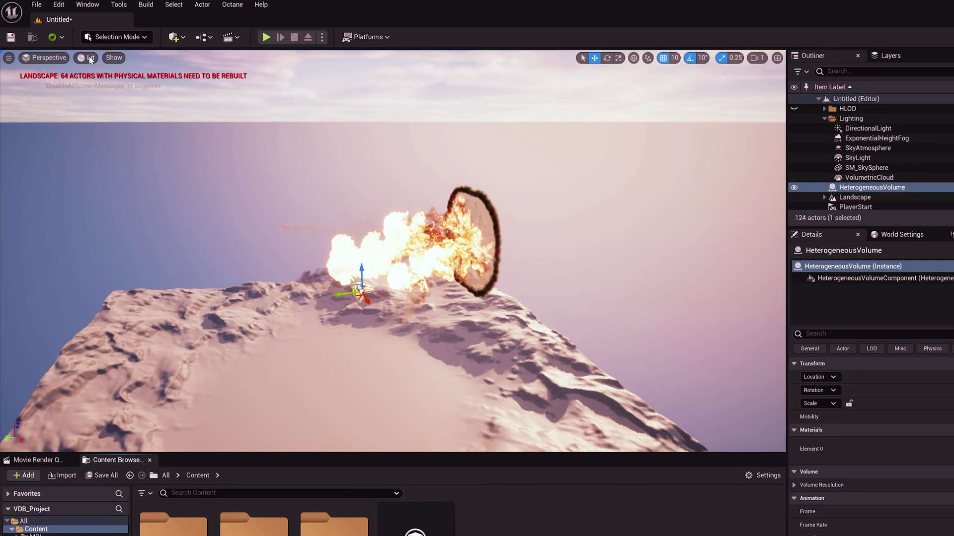
Step: Check the Lit > Path Tracing view mode, then enable Ray Tracing in Project Settings
left_click(90, 58)
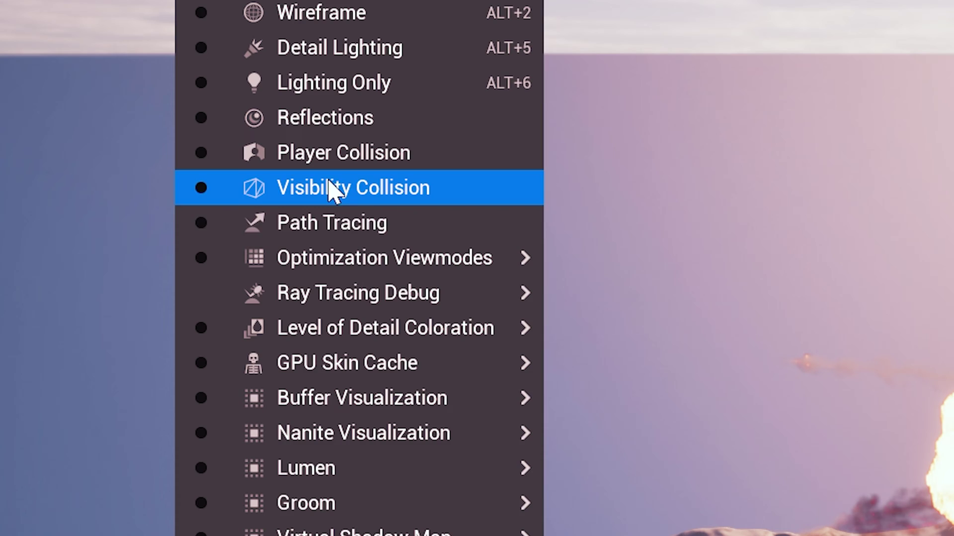
left_click(107, 208)
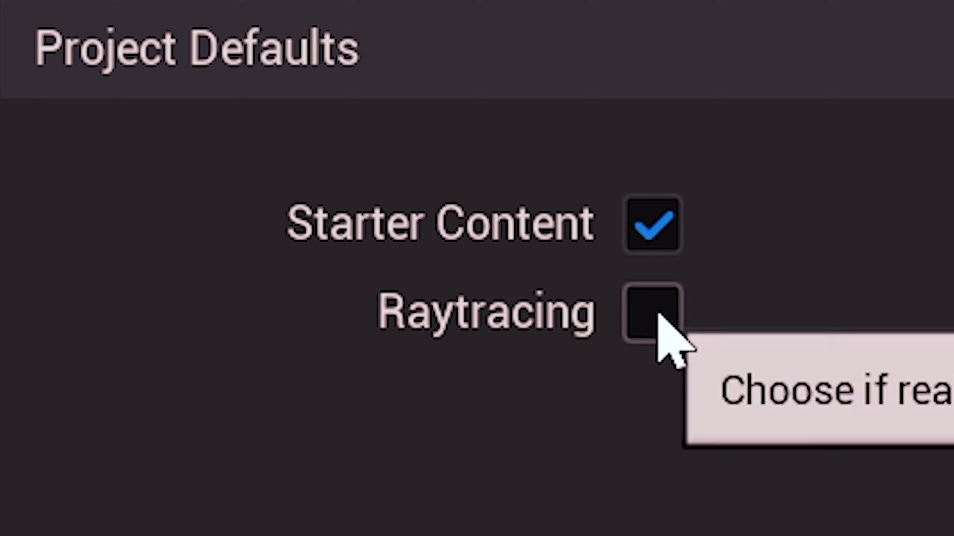
left_click(713, 287)
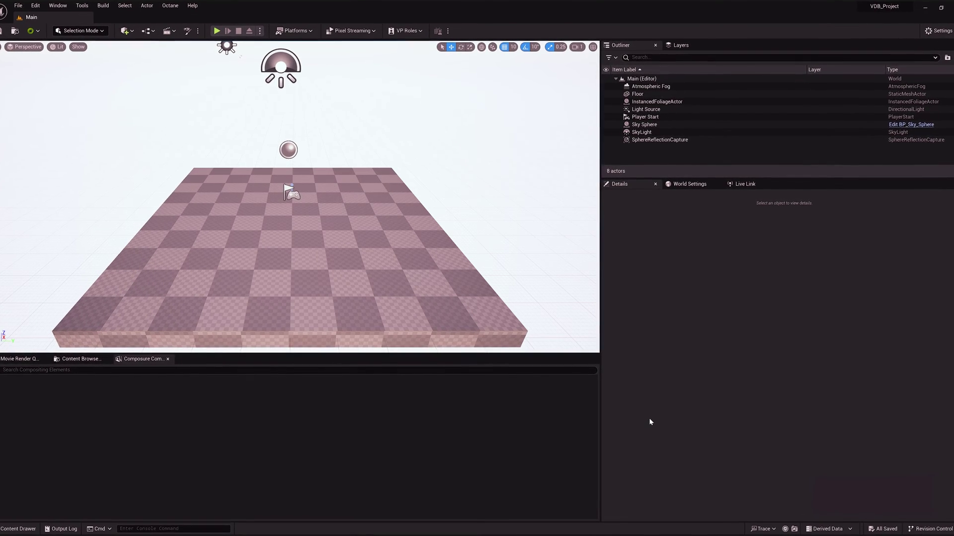
Step: Delete every default actor, including SphereReflectionCapture, Floor and Atmospheric Fog, to empty the level
left_click(670, 139)
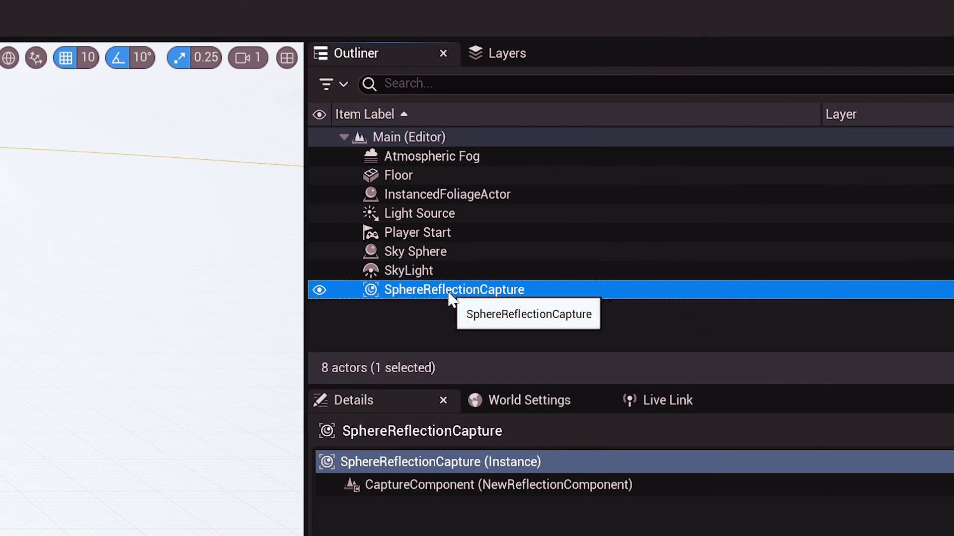
key("Delete")
left_click(435, 270)
key("Delete")
left_click(431, 252)
key("Delete")
left_click(431, 232)
key("Delete")
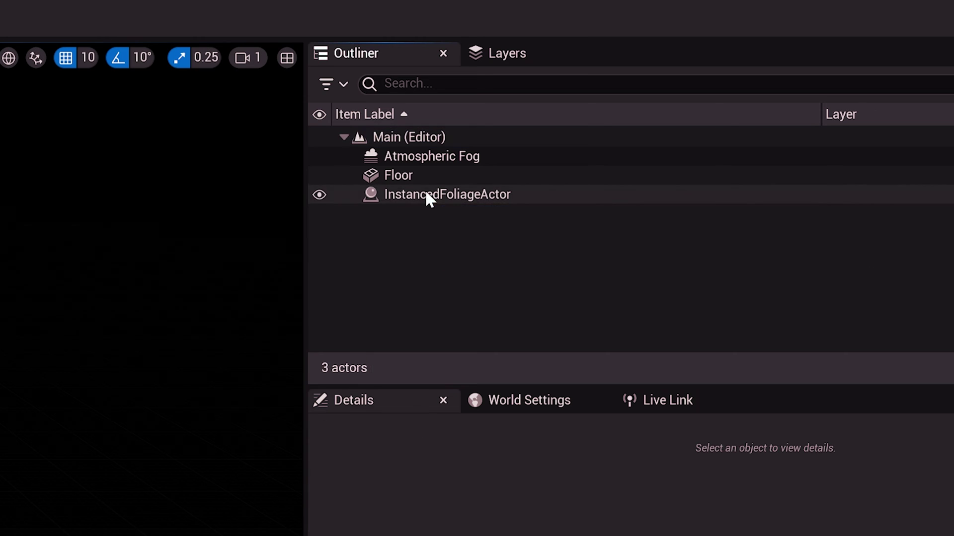
key("Delete")
left_click(422, 176)
key("Delete")
left_click(422, 158)
key("Delete")
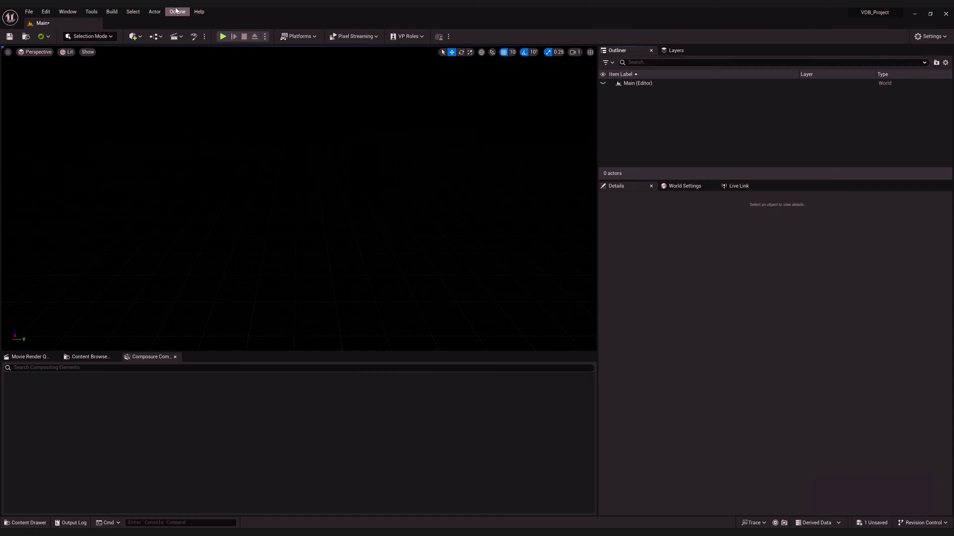
Step: Use the Env. Light Mixer to create sky light, directional light, sky atmosphere, volumetric cloud and height fog
left_click(70, 12)
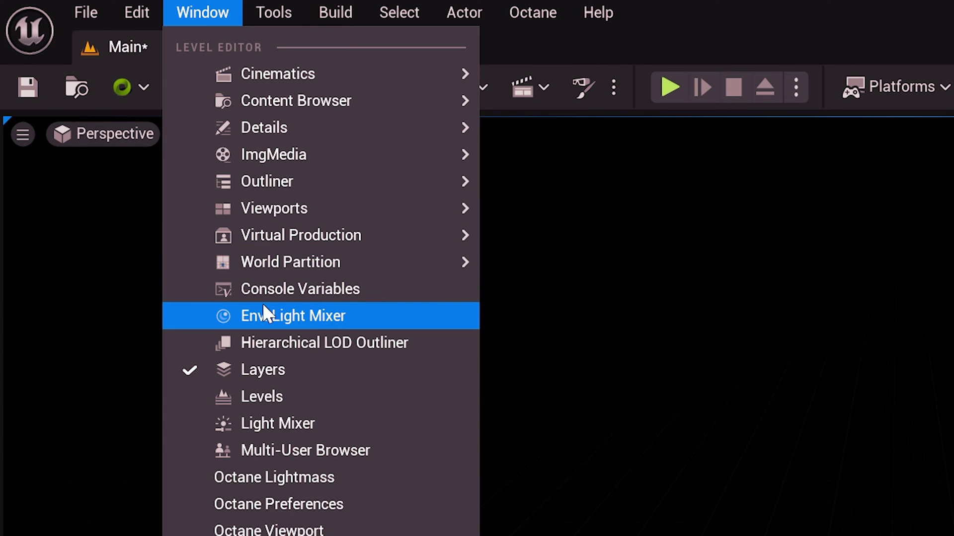
left_click(98, 112)
left_click(370, 95)
left_click(449, 94)
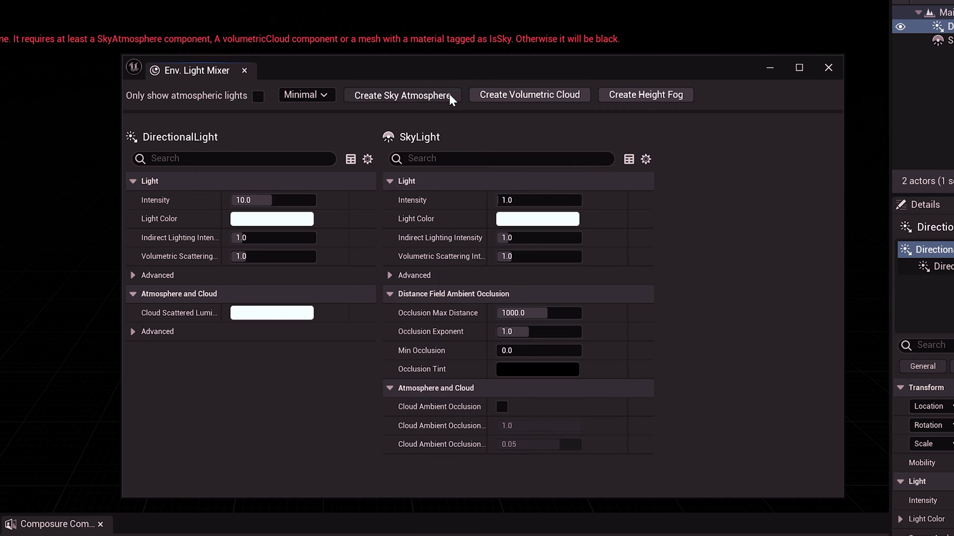
left_click(449, 95)
left_click(419, 95)
left_click(416, 96)
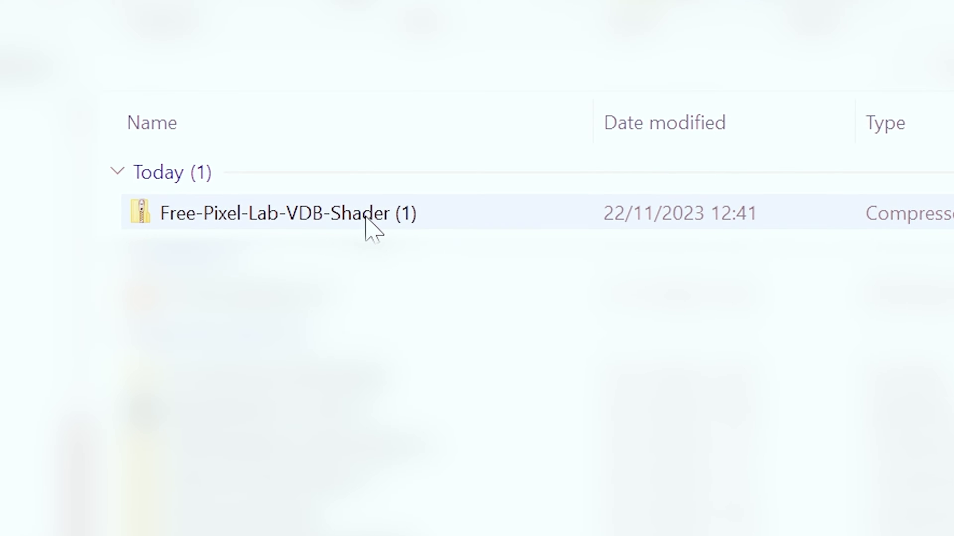
Step: Copy the PixelLab_VDB_Shader folder from the zip's Free-Pixel-Lab-VDB-Shader > PixelLab_VDB into VDB_Project\Content
double_click(366, 218)
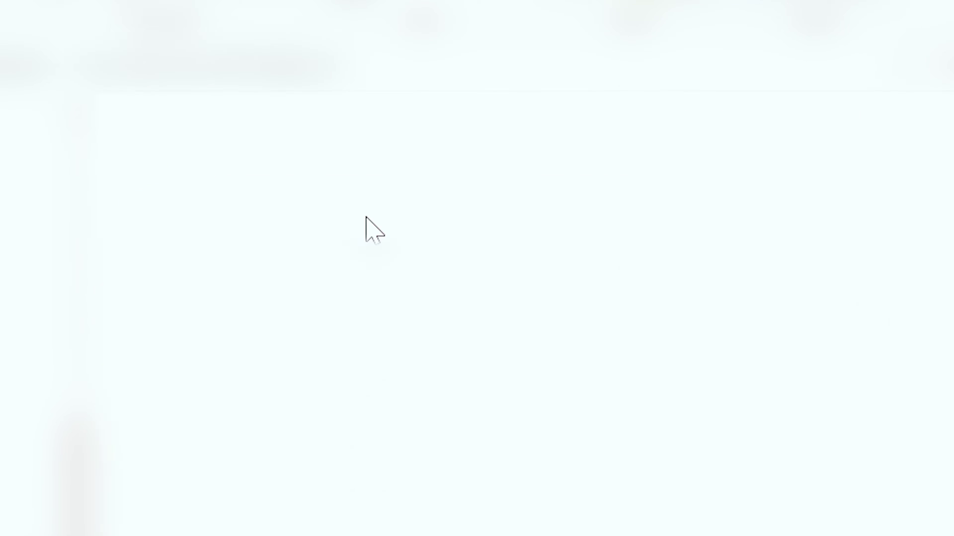
double_click(374, 185)
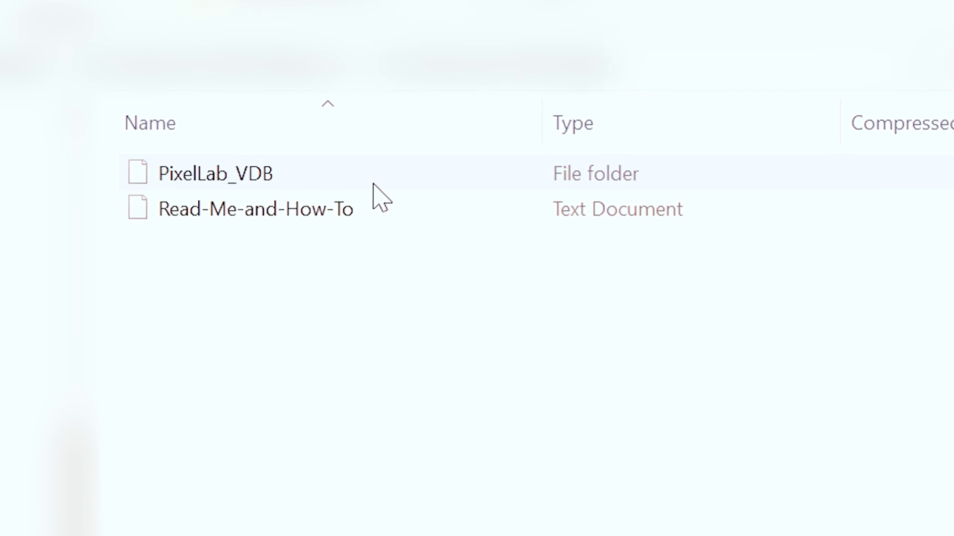
double_click(375, 185)
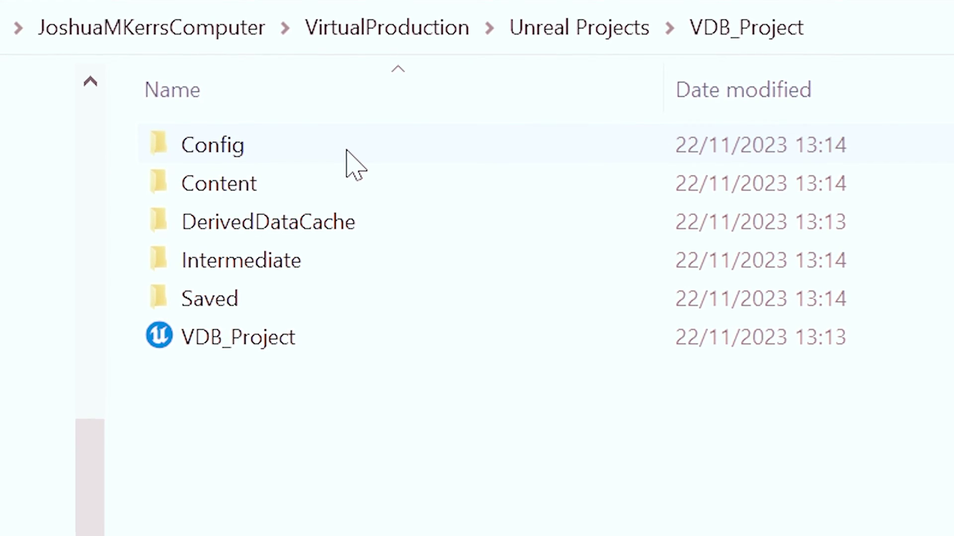
double_click(349, 195)
key("ctrl+v")
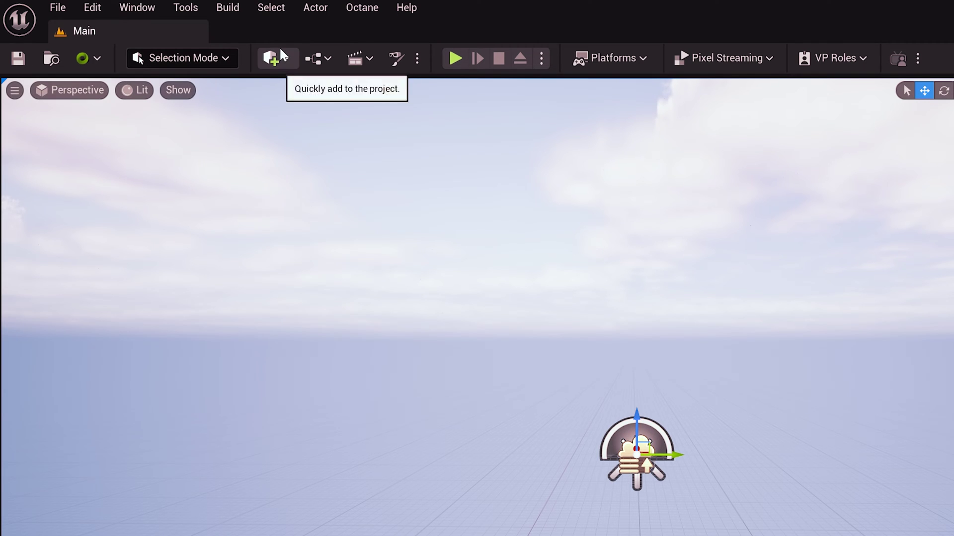
Step: Add a Heterogeneous Volume via Quick Add search 'het', assign VDB_Material_Instance to Element 0, and frame it
left_click(273, 59)
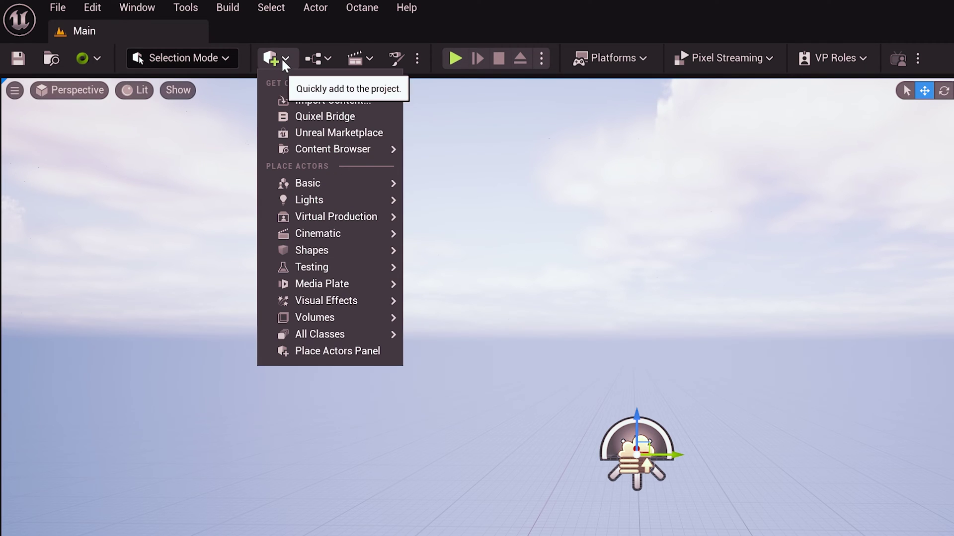
mouse_move(358, 329)
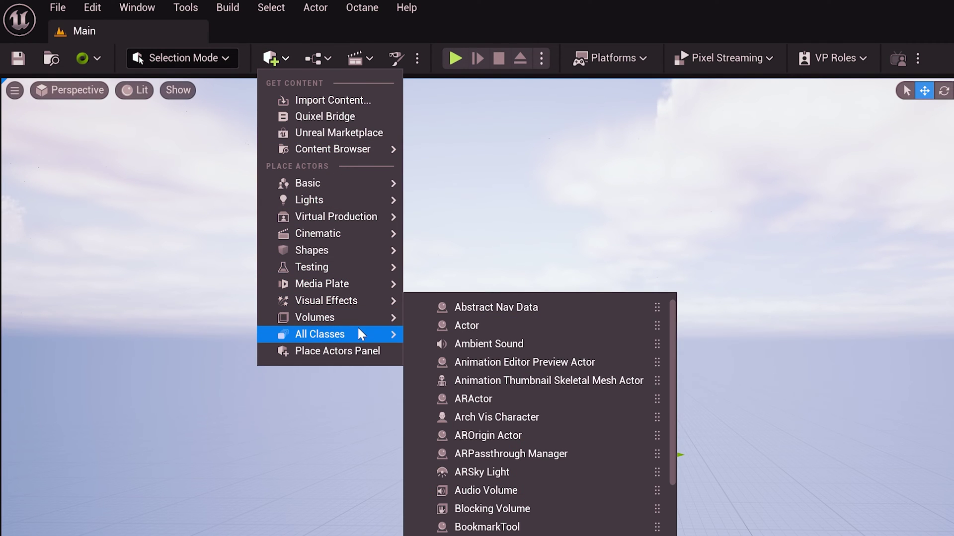
type("het")
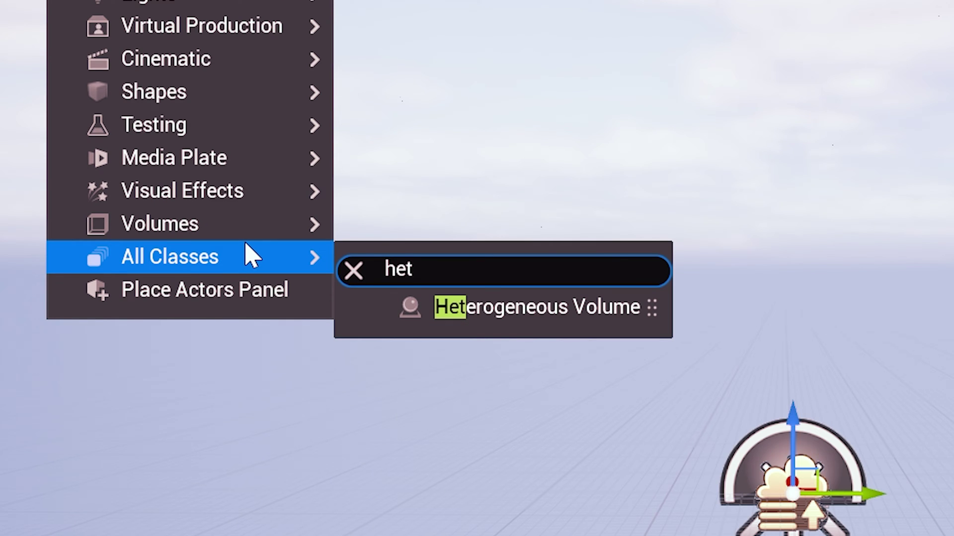
left_click(422, 307)
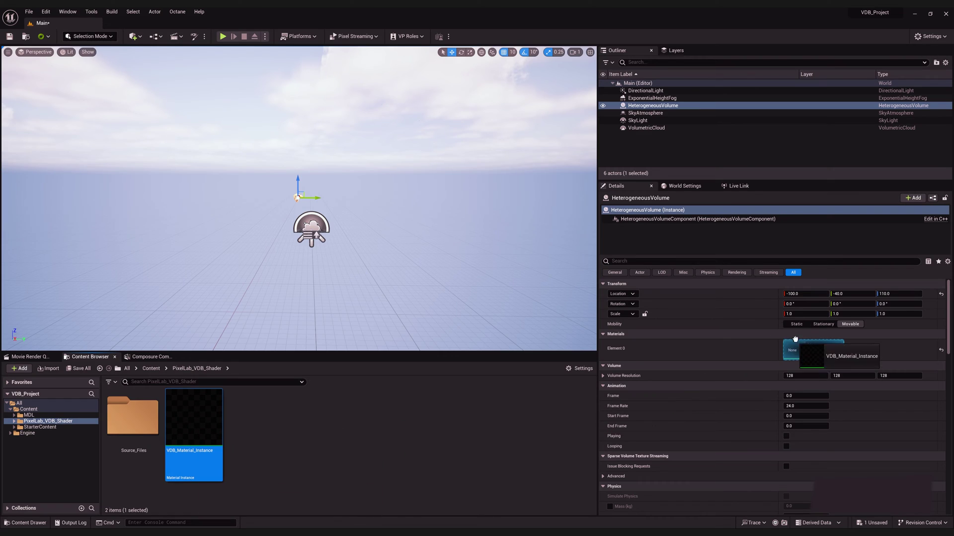
left_click_drag(794, 340, 796, 348)
key("f")
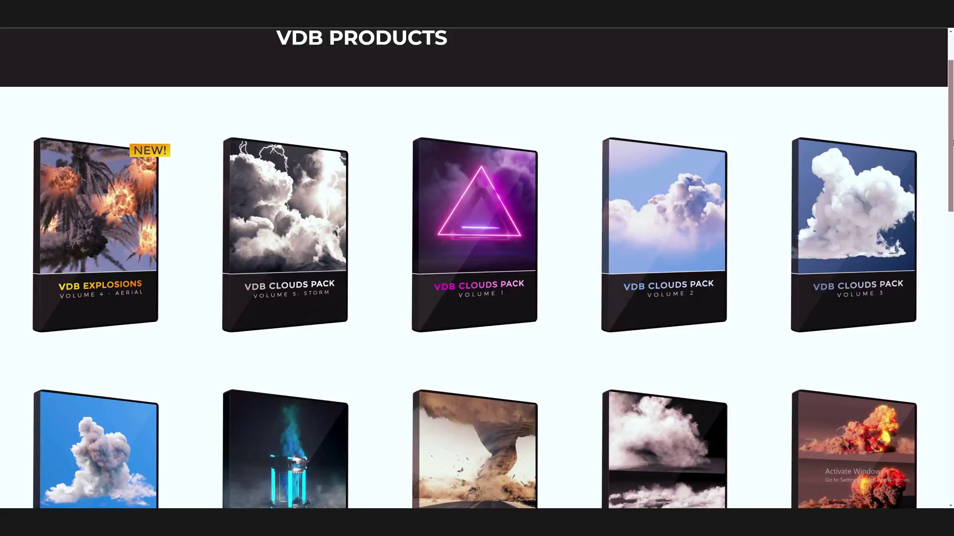
scroll(950, 168, "down", 5)
left_click_drag(949, 167, 944, 338)
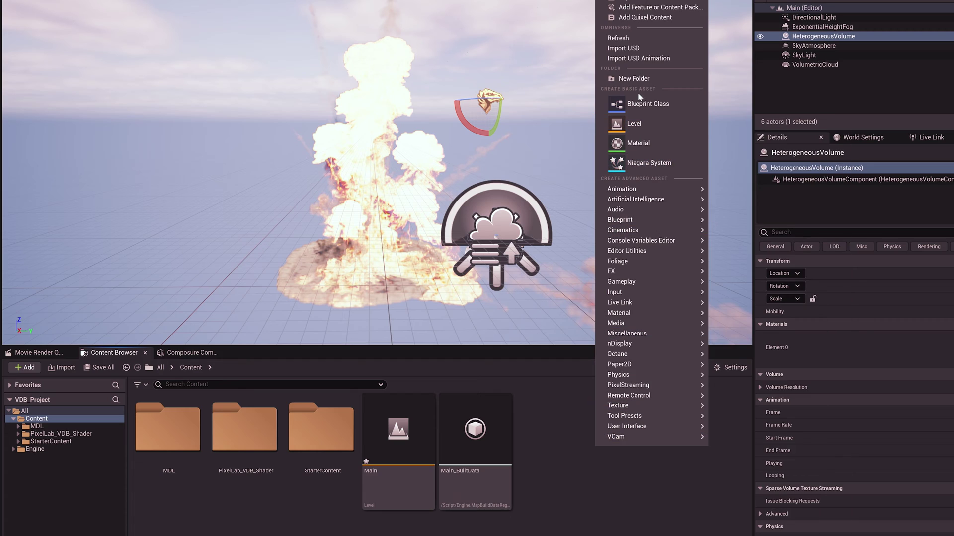
Step: Create a VDB folder and import the fire sequence with temperature in Attributes A's G, Attributes B R None
left_click(639, 79)
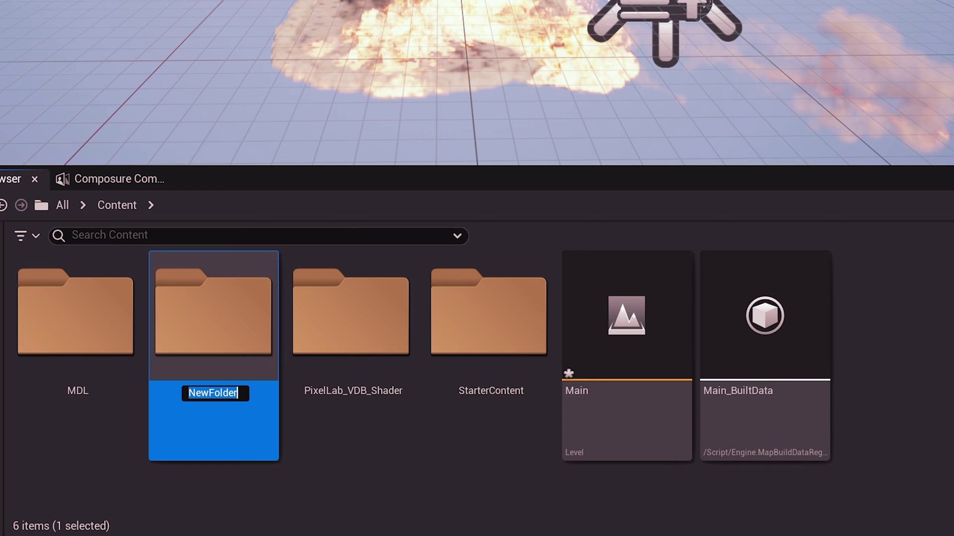
key("Return")
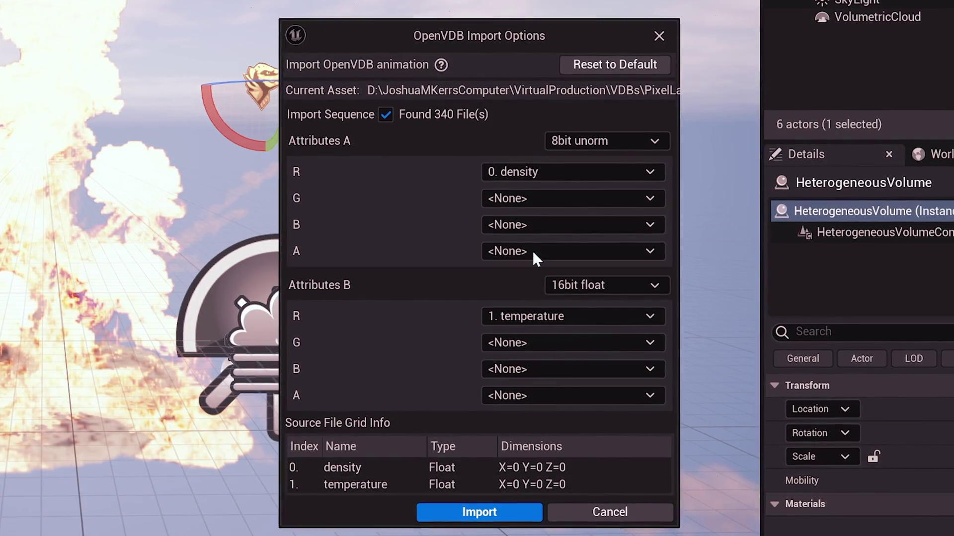
left_click(535, 197)
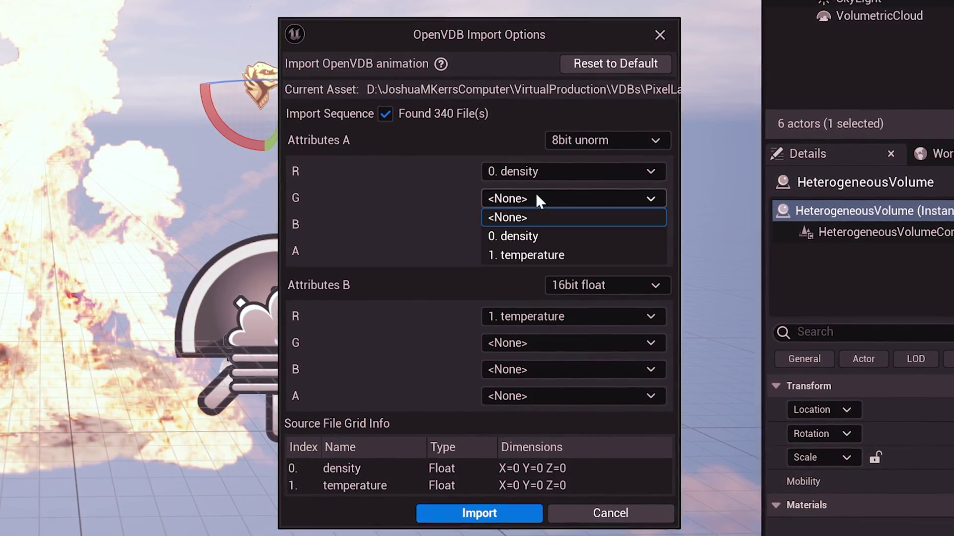
left_click(537, 250)
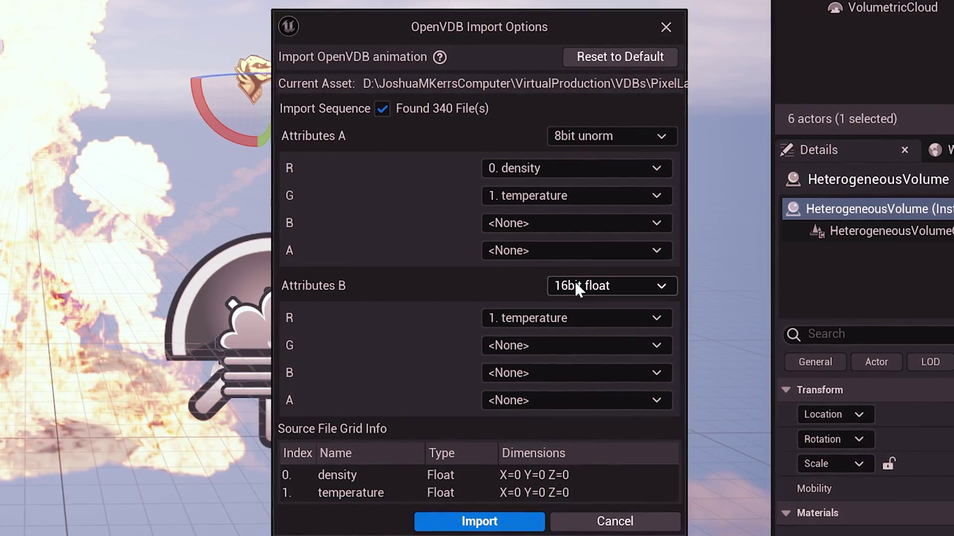
left_click(574, 318)
left_click(571, 336)
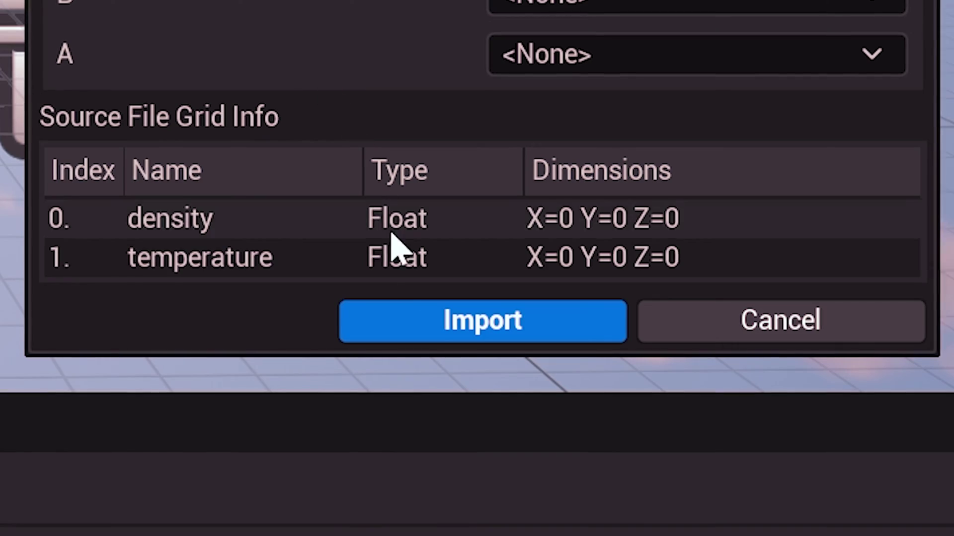
left_click(416, 337)
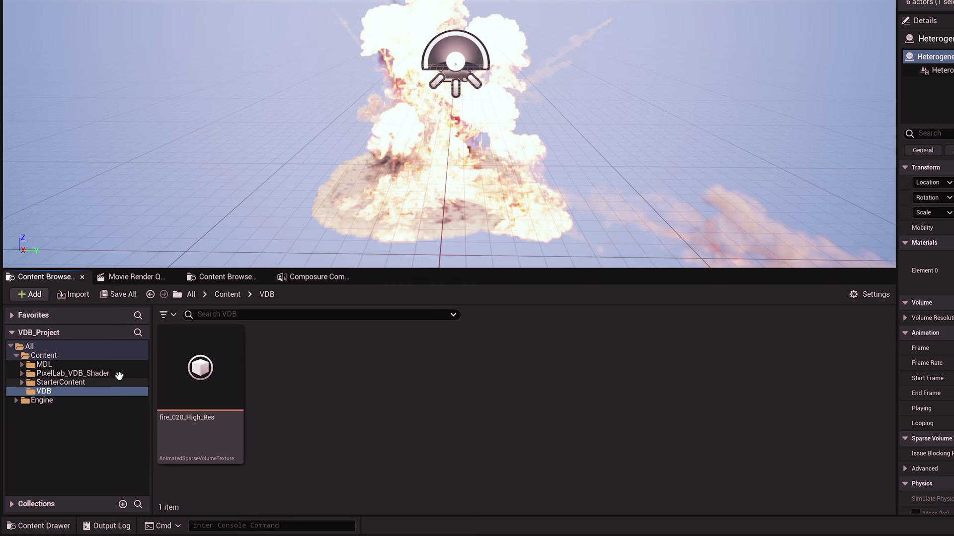
Step: Open PixelLab_VDB_Shader > Source_Files and duplicate the VDB_Master material
left_click(119, 375)
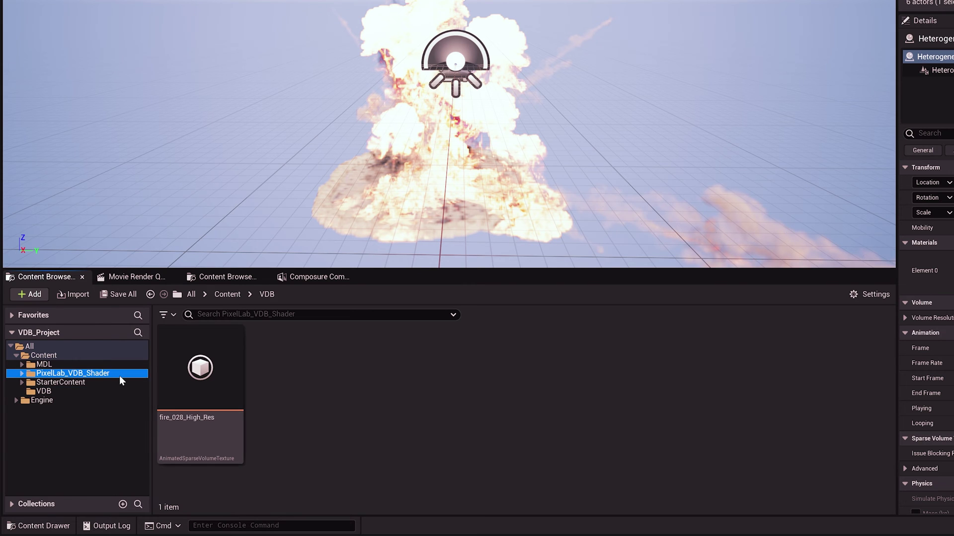
left_click(21, 373)
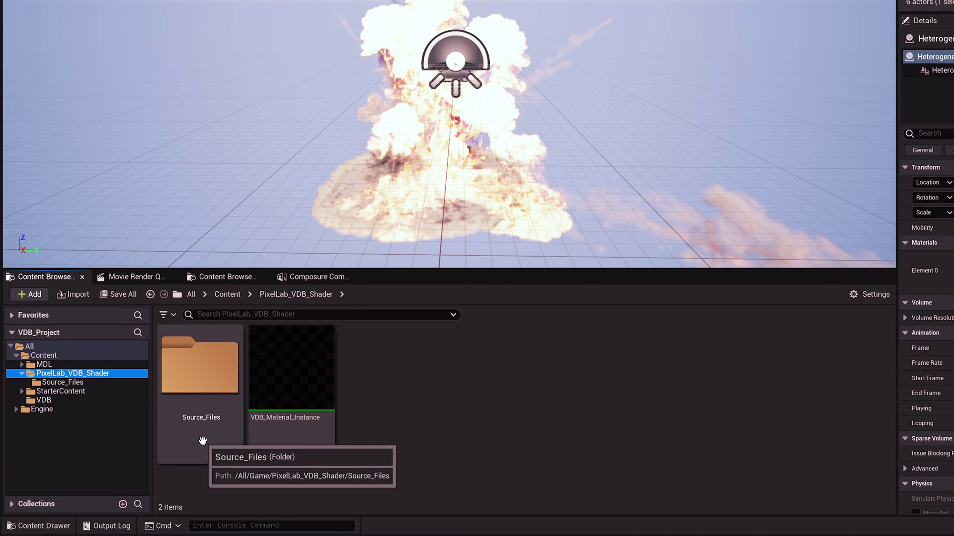
left_click(201, 368)
double_click(200, 368)
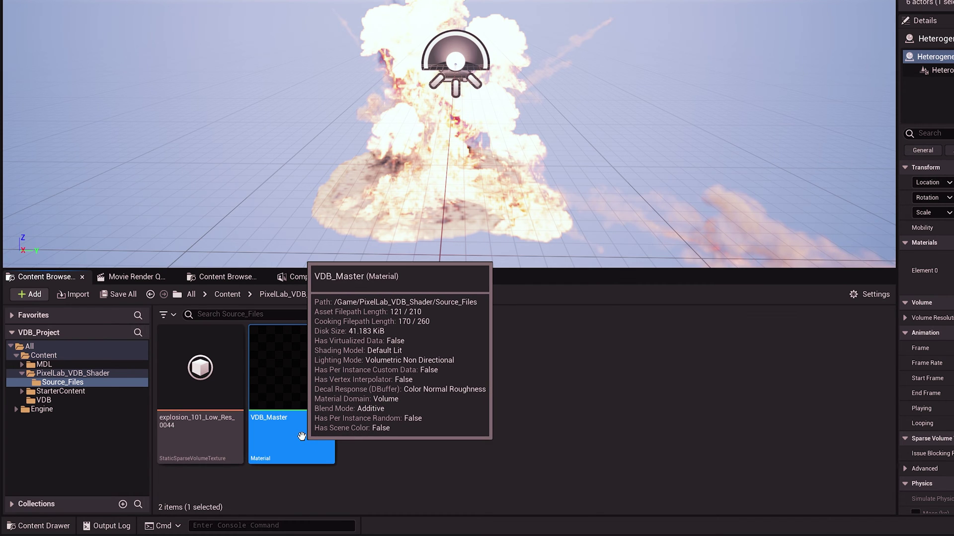
right_click(302, 437)
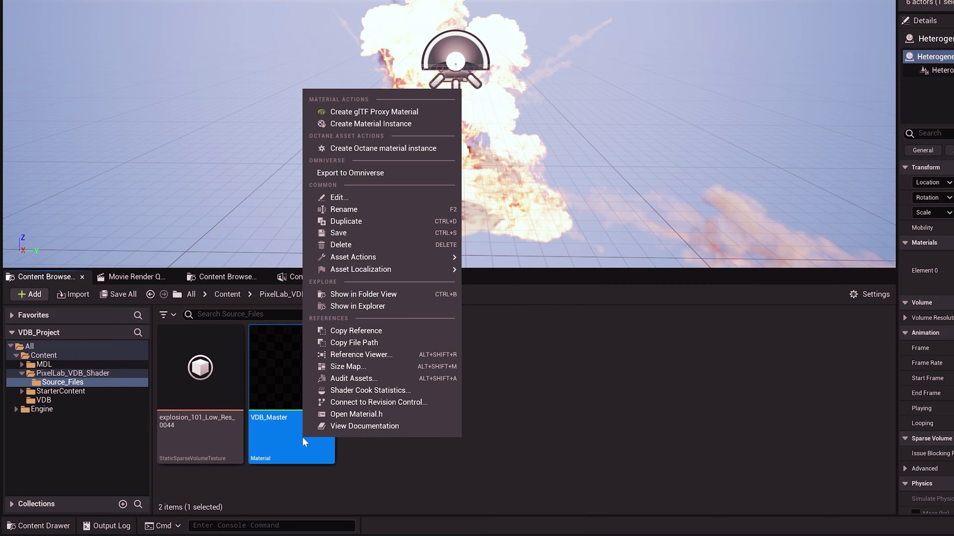
left_click(326, 221)
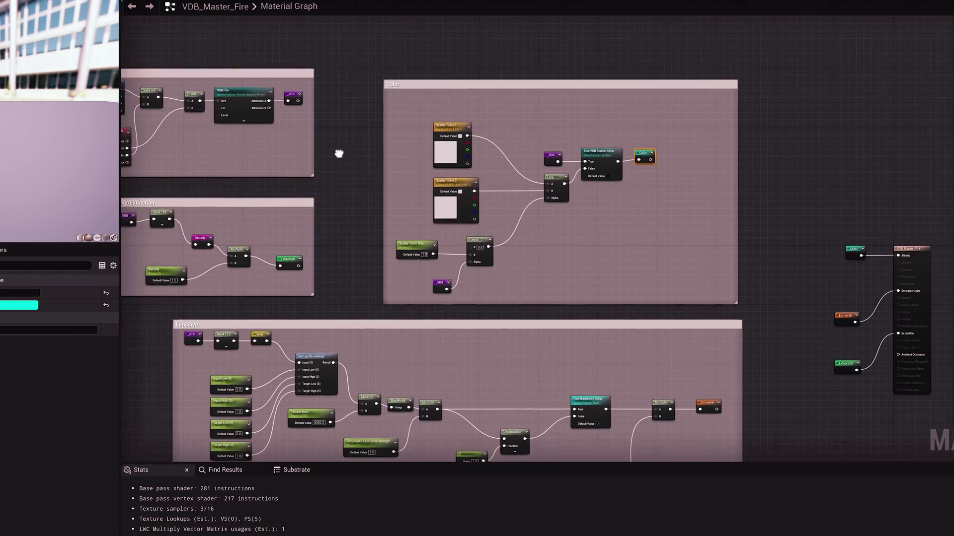
Step: Set the VDB File node's Sparse Volume Texture to fire_028_High_Res in the Material Graph
right_click_drag(339, 154, 535, 174)
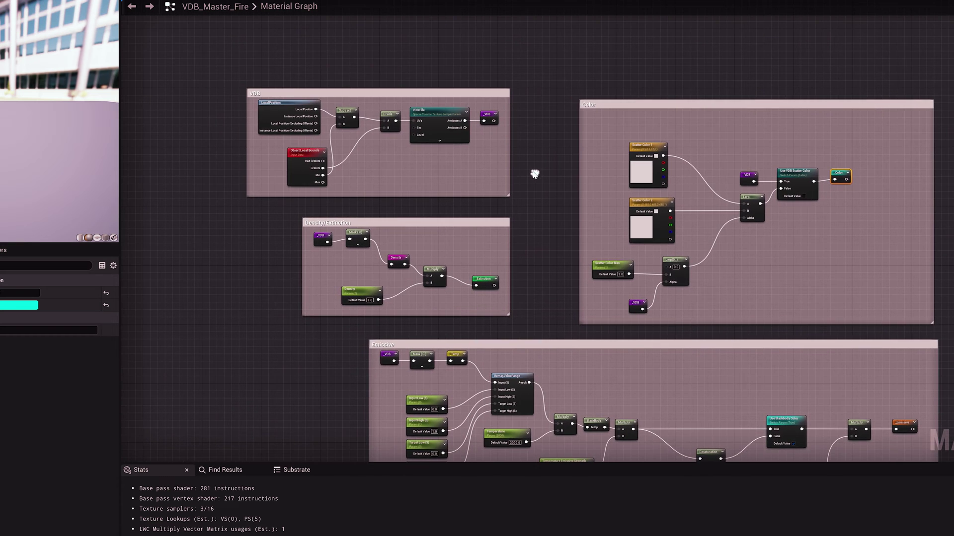
scroll(452, 122, "up", 2)
scroll(453, 122, "up", 3)
right_click_drag(453, 123, 625, 208)
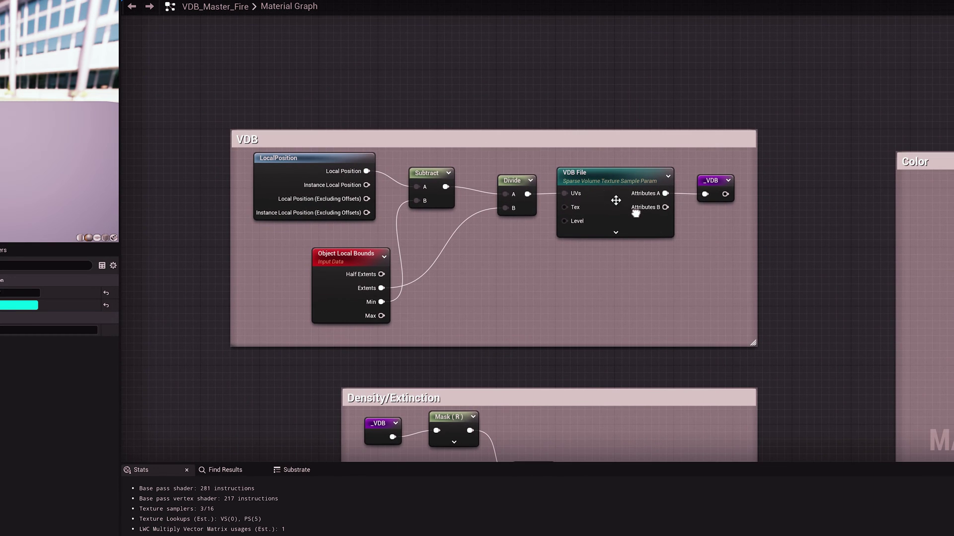
left_click(607, 185)
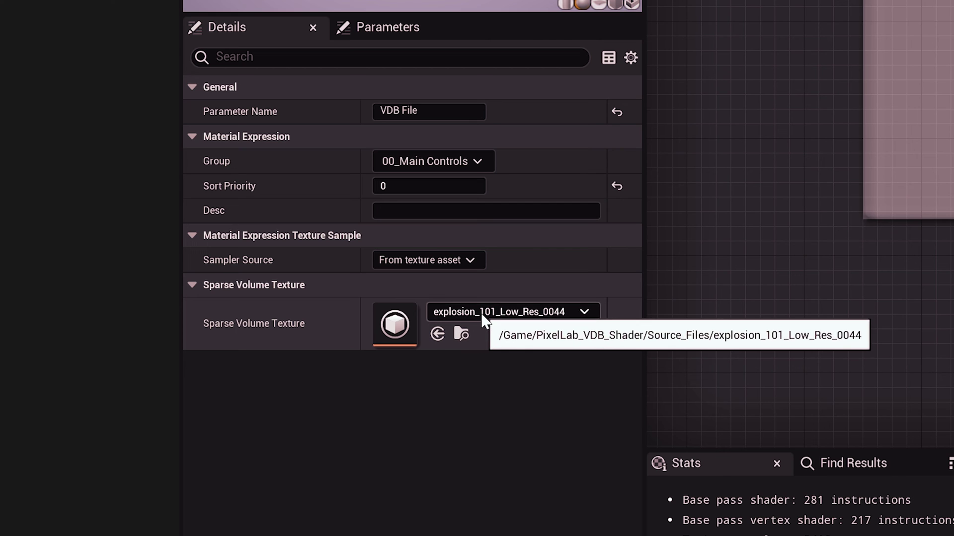
left_click(502, 312)
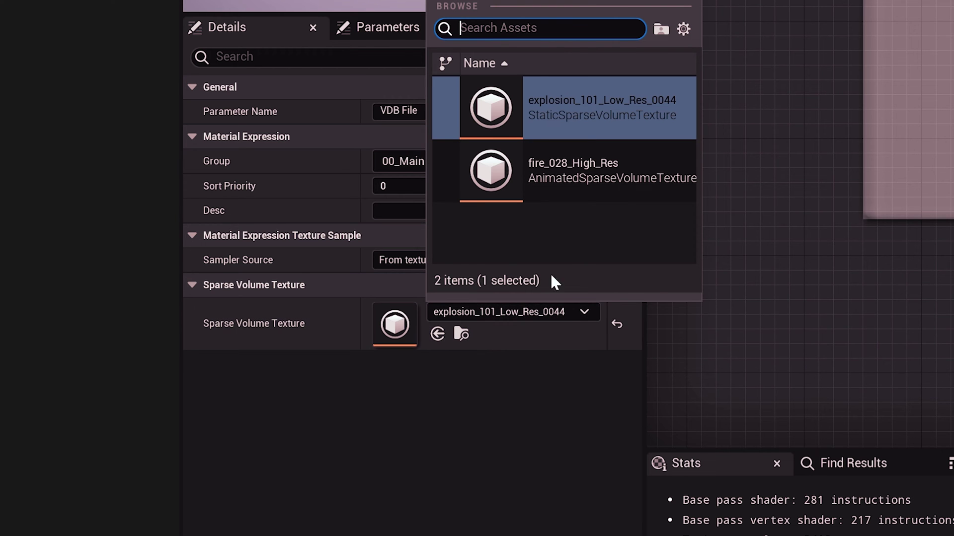
left_click(603, 189)
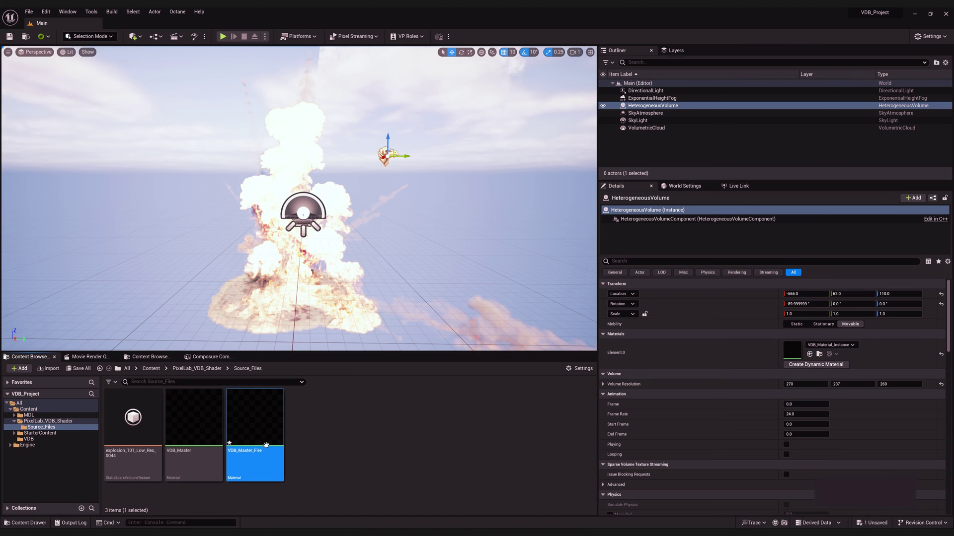
Step: Create a material instance of VDB_Master_Fire and assign it to the volume's Element 0
right_click(261, 437)
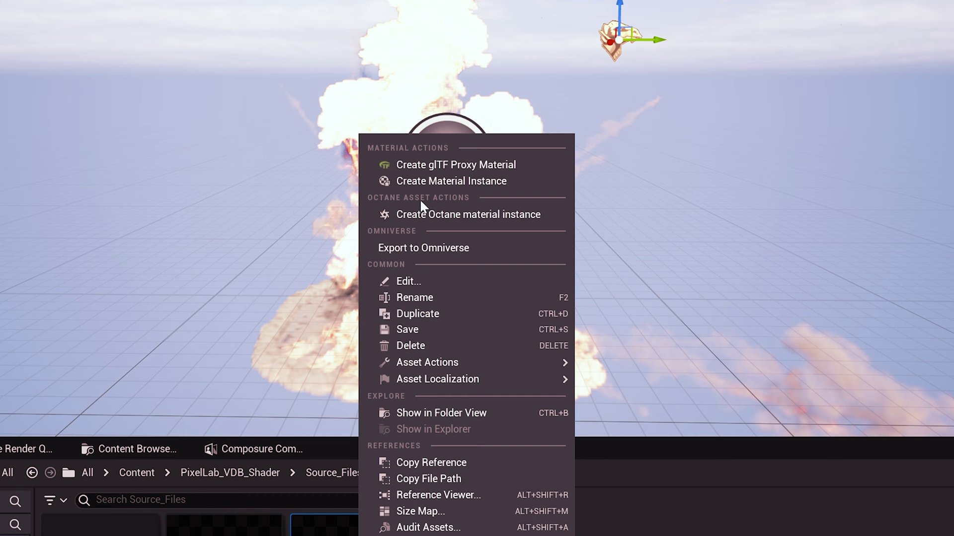
left_click(437, 182)
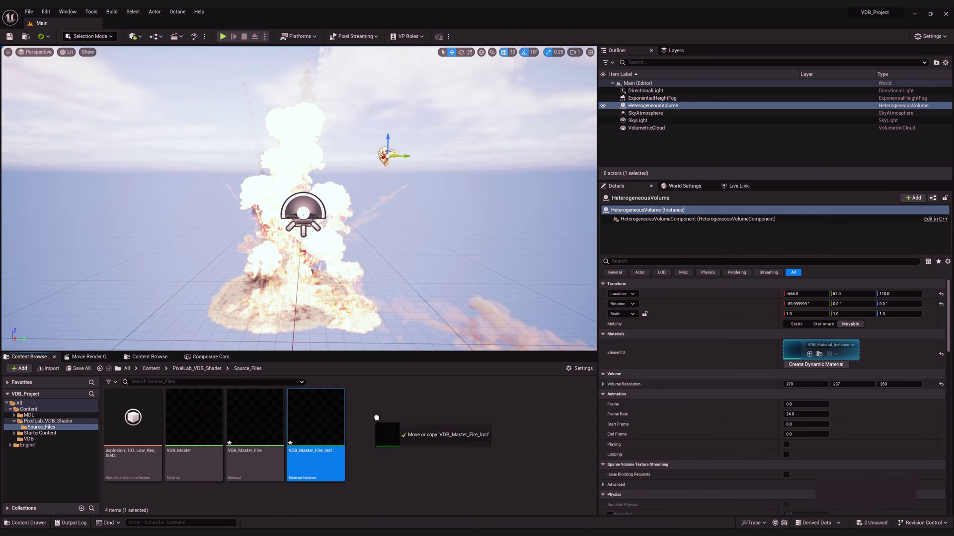
left_click_drag(793, 349, 793, 350)
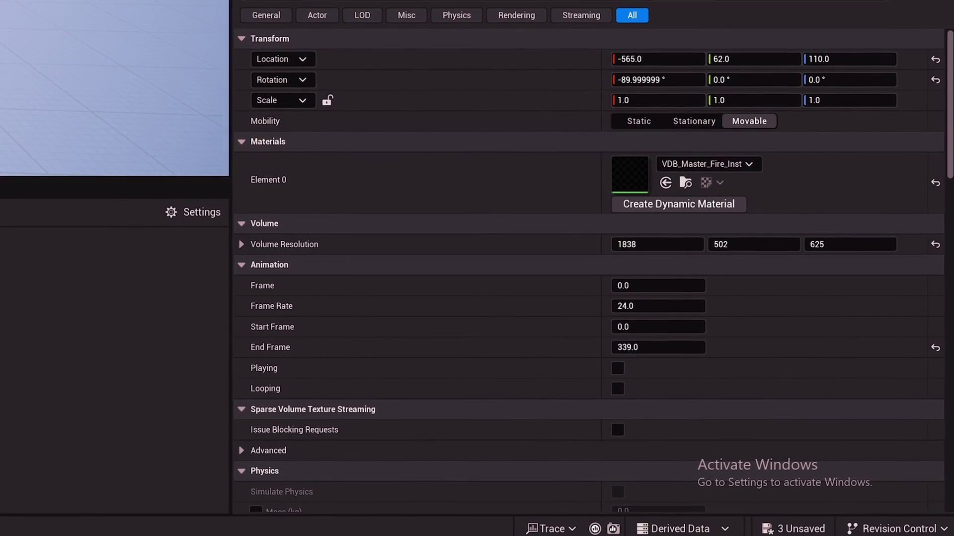
Step: Scrub the volume's Frame to preview the fire and enable Looping
left_click_drag(659, 286, 696, 286)
left_click_drag(805, 404, 834, 404)
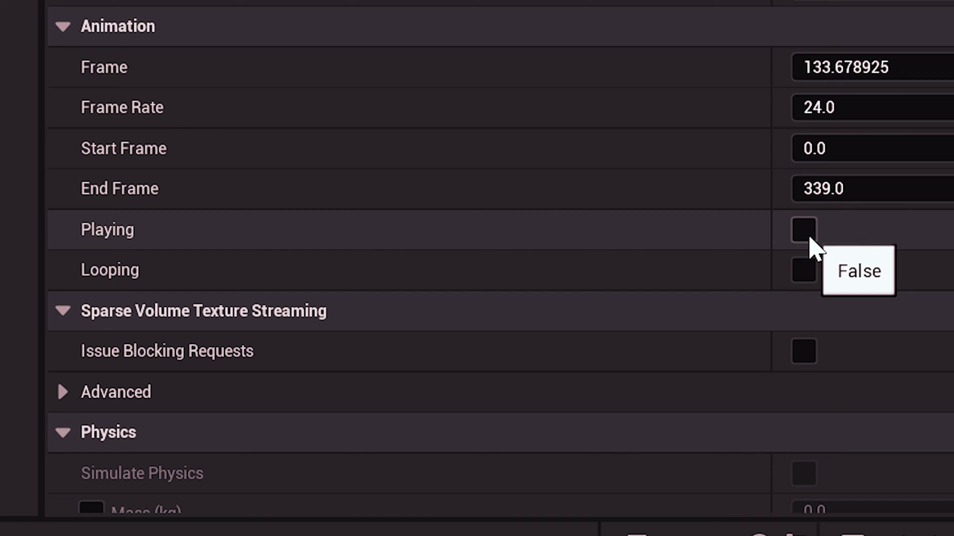
left_click(804, 271)
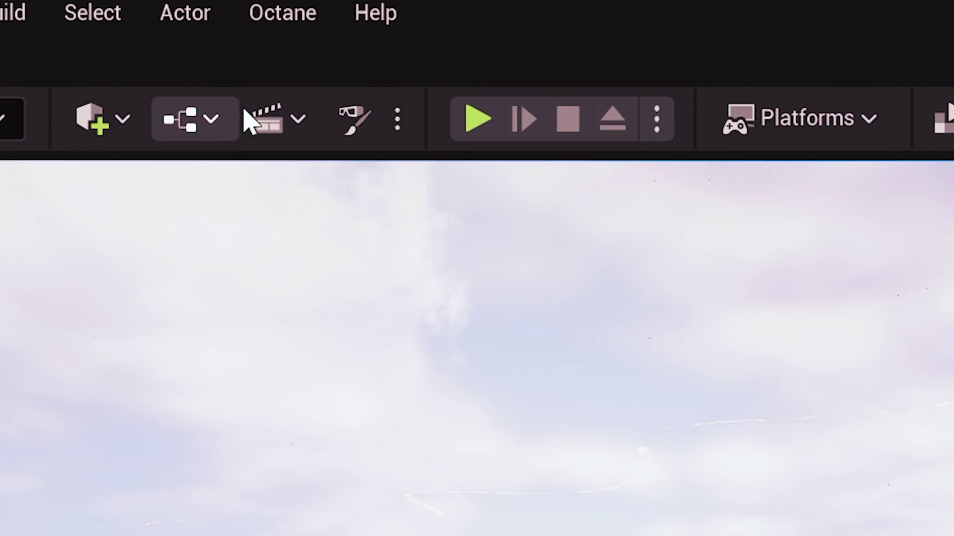
Step: Add a new level sequence saved as 'Fire'
left_click(169, 36)
left_click(297, 190)
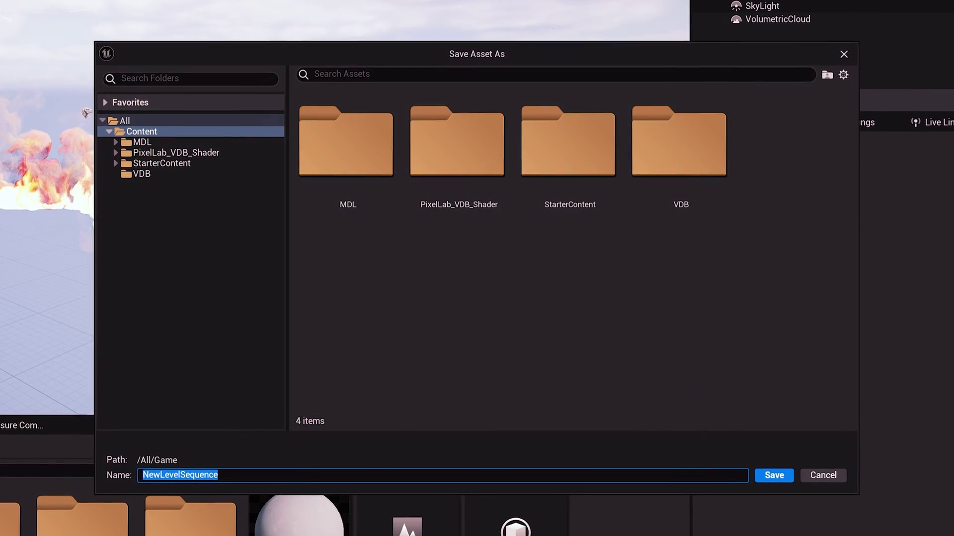
type("Fire")
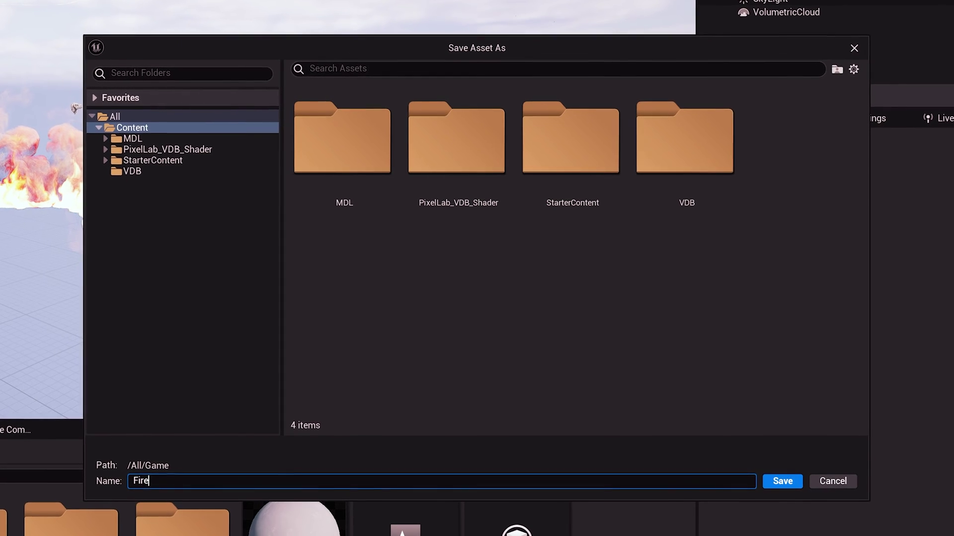
key("Return")
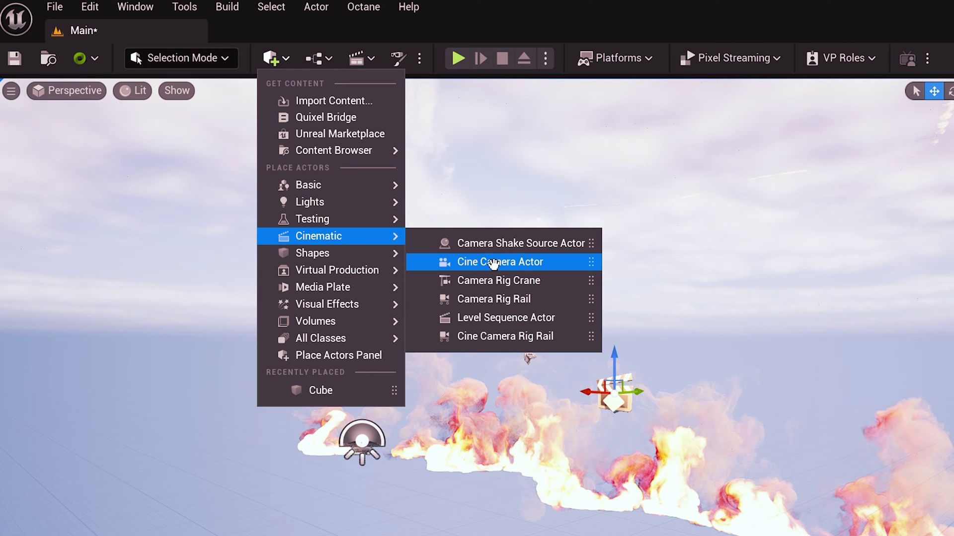
Step: Place a cine camera, add it to the Fire sequence, and select the HeterogeneousVolume
left_click(493, 263)
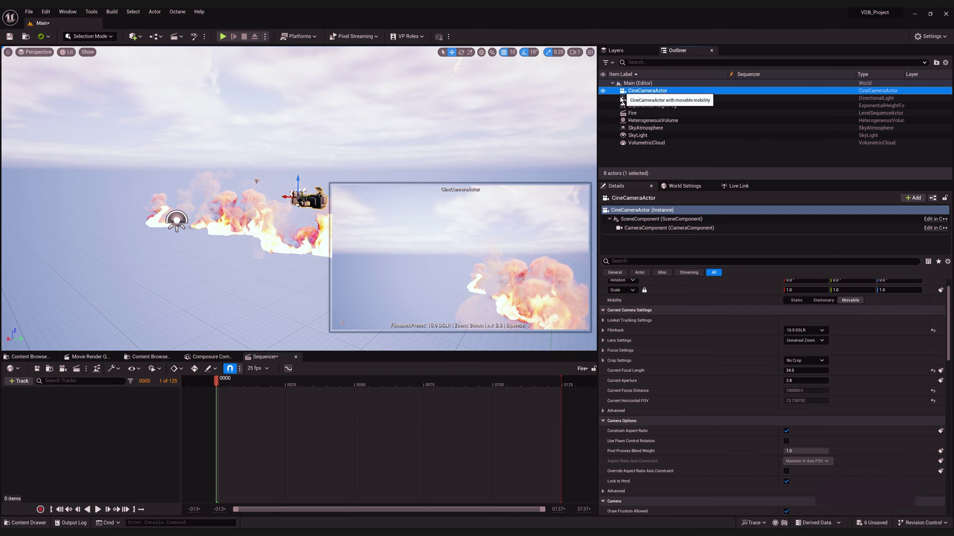
left_click_drag(112, 469, 114, 471)
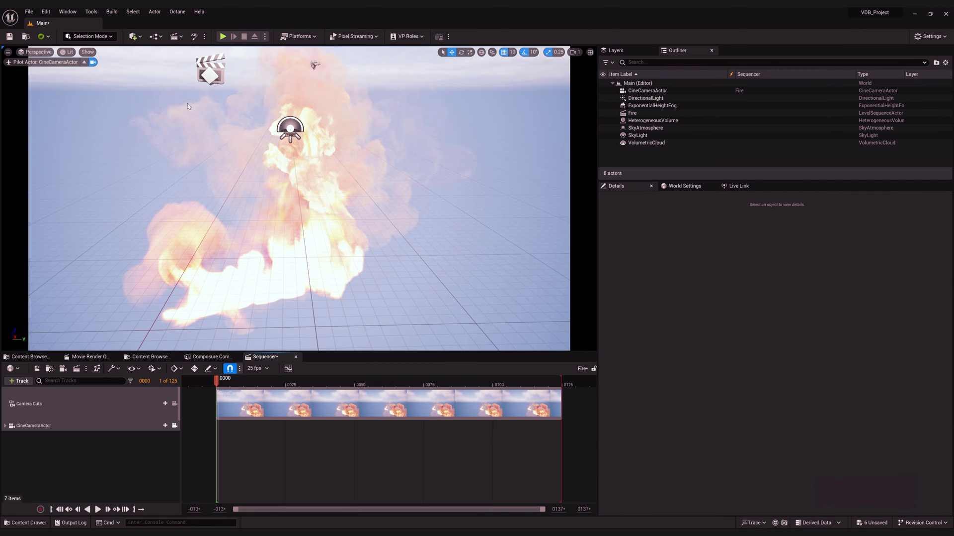
left_click(624, 124)
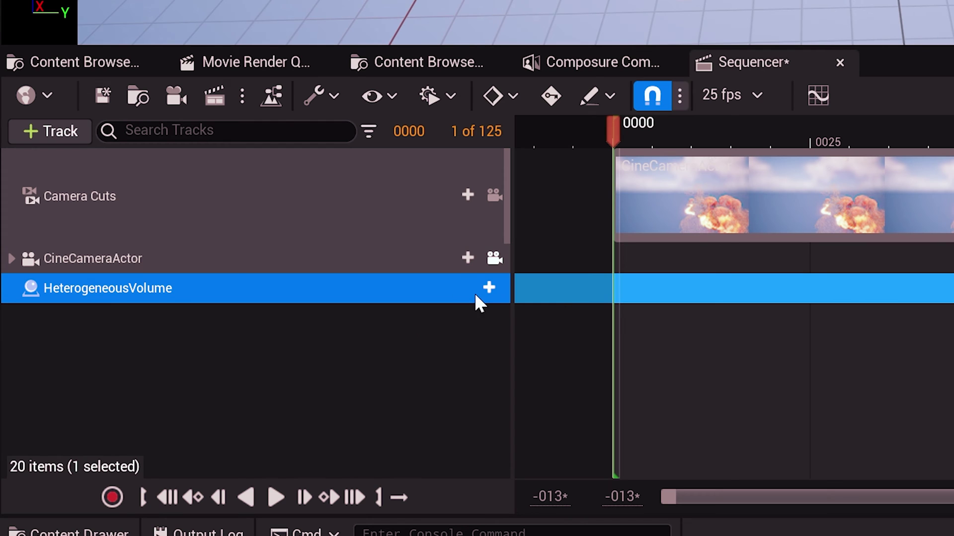
Step: Add a HeterogeneousVolumeComponent track with a Frame property track to the sequence
left_click(489, 287)
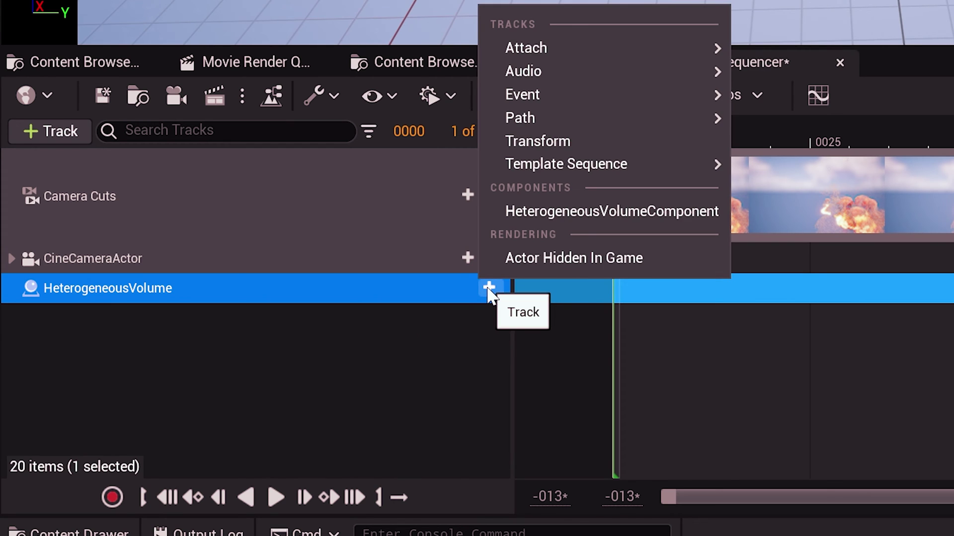
left_click(519, 213)
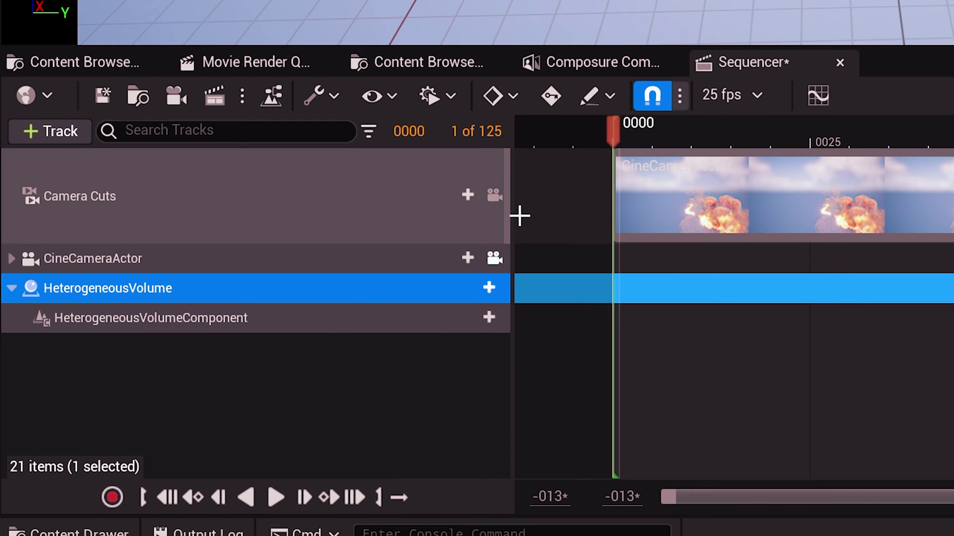
left_click(485, 317)
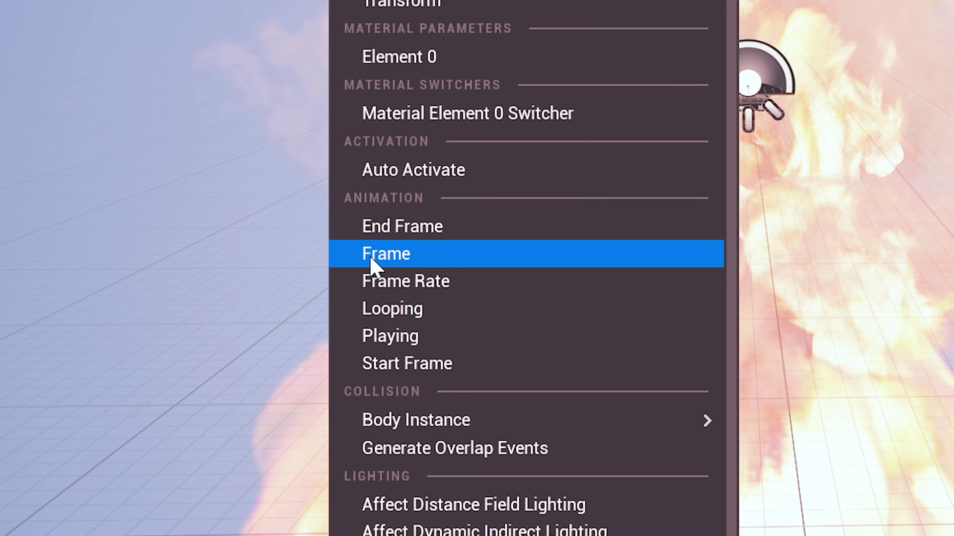
left_click(182, 180)
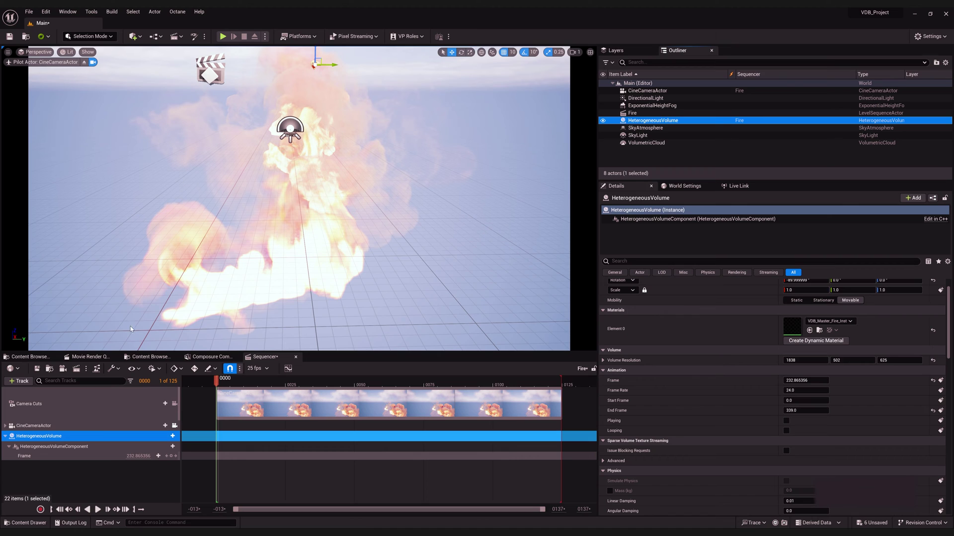
Step: Key the Frame value at start and end, and set both keys to constant interpolation
left_click(129, 456)
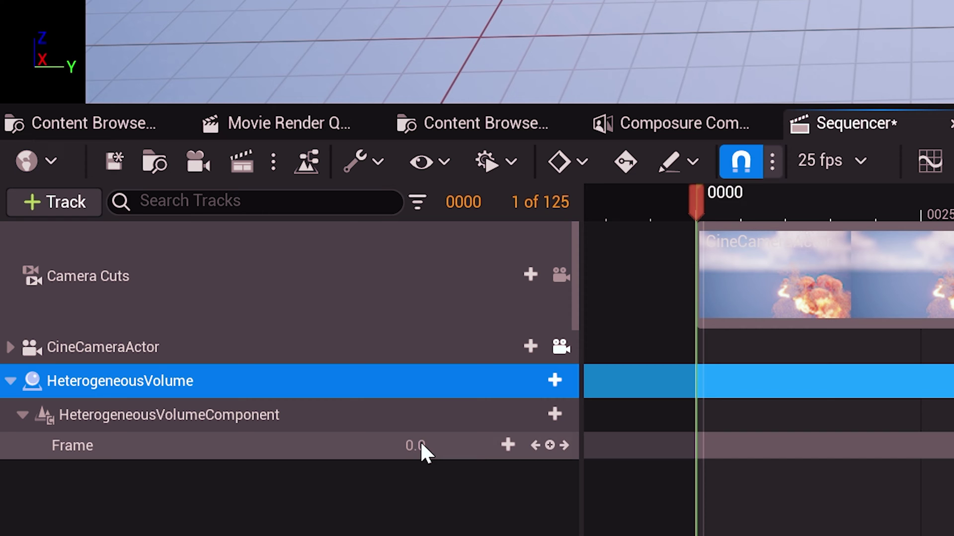
left_click(549, 445)
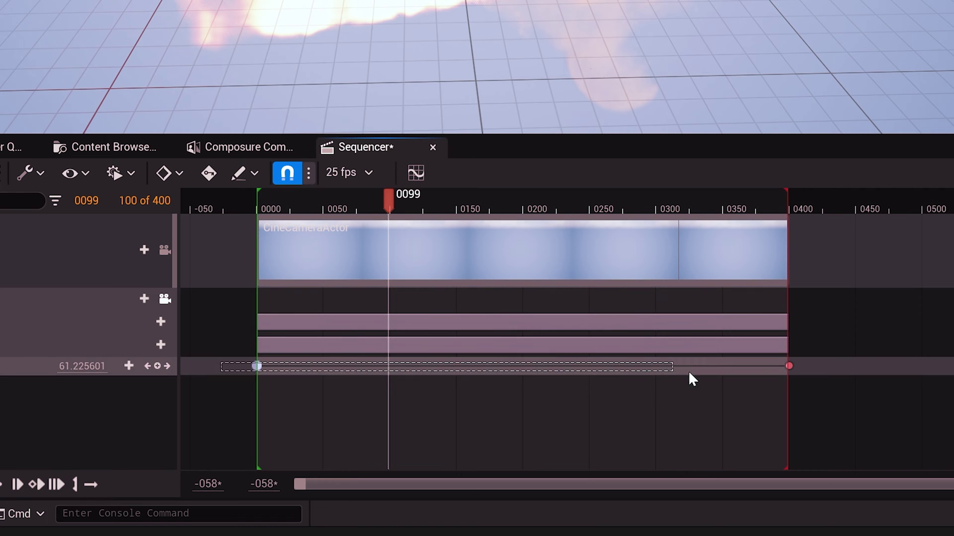
left_click_drag(692, 380, 815, 389)
right_click(799, 374)
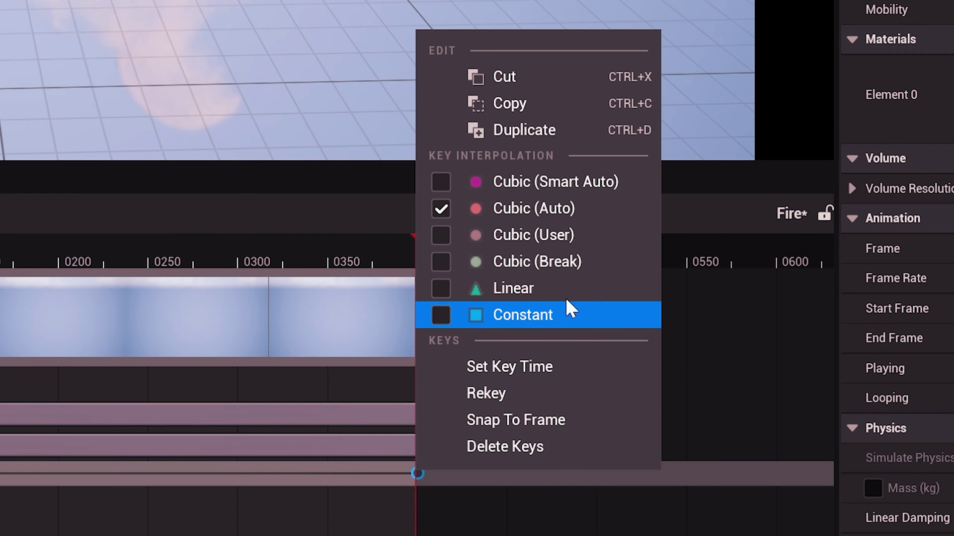
left_click(570, 314)
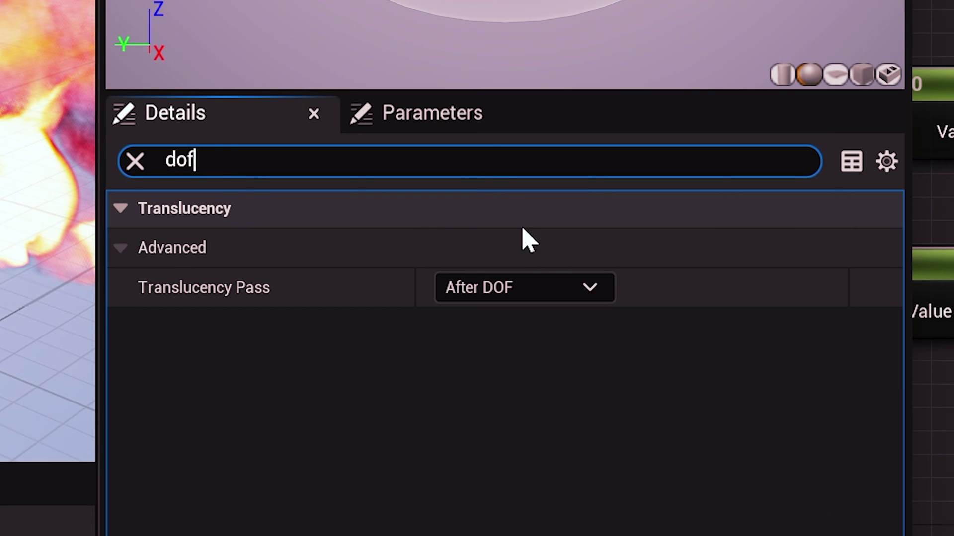
Step: Set the fire material's Translucency Pass to Before DOF
left_click(526, 288)
left_click(527, 313)
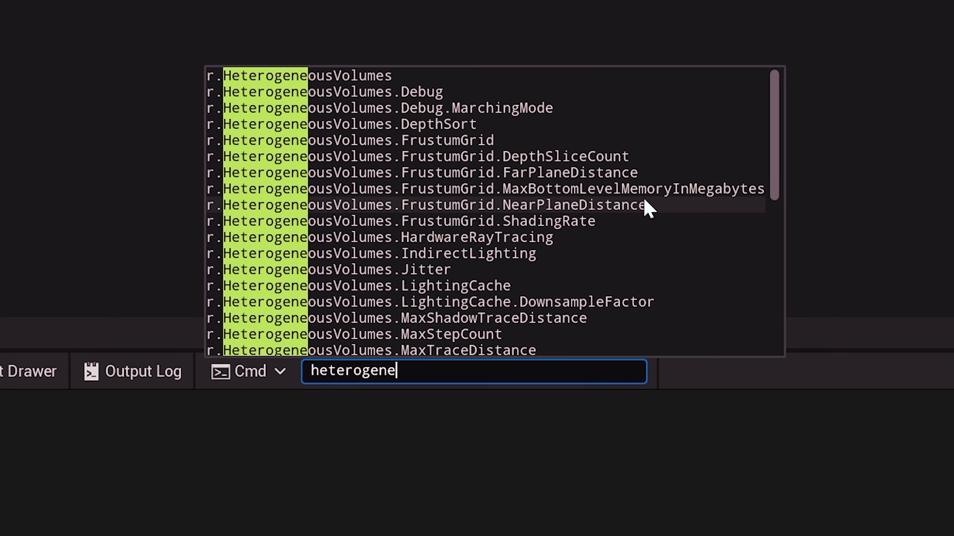
Step: Enter r.HeterogeneousVolumes.MaxTraceDistance 1000000 in the console
type("ous")
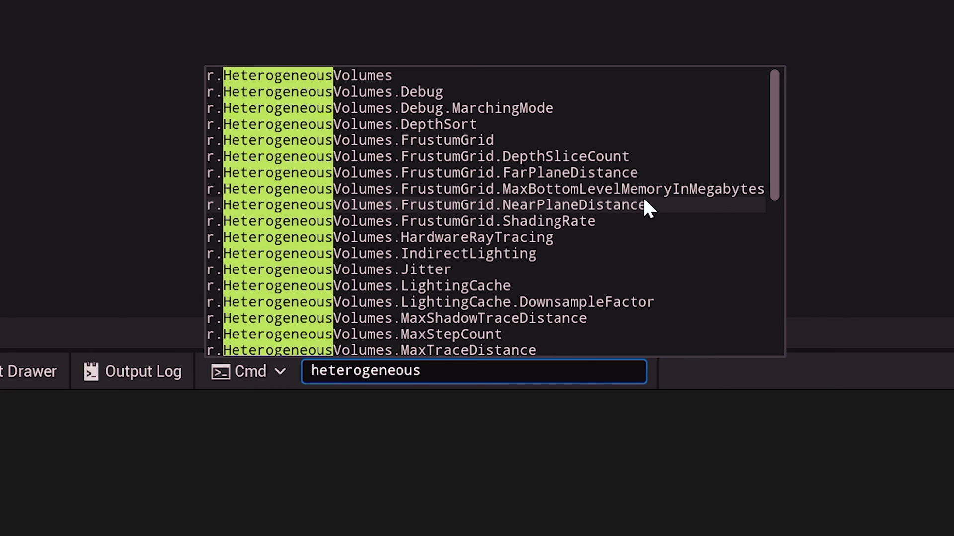
type("volumes.max")
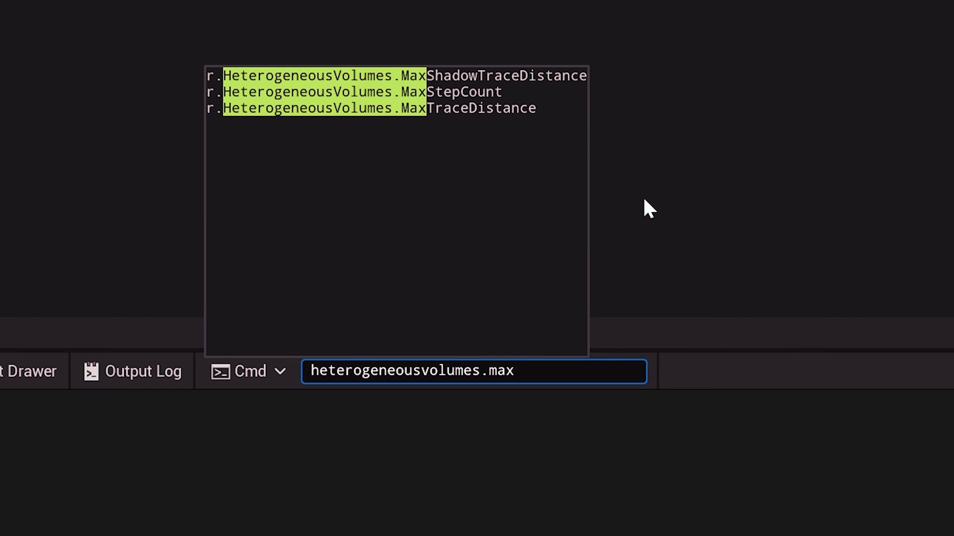
left_click(556, 110)
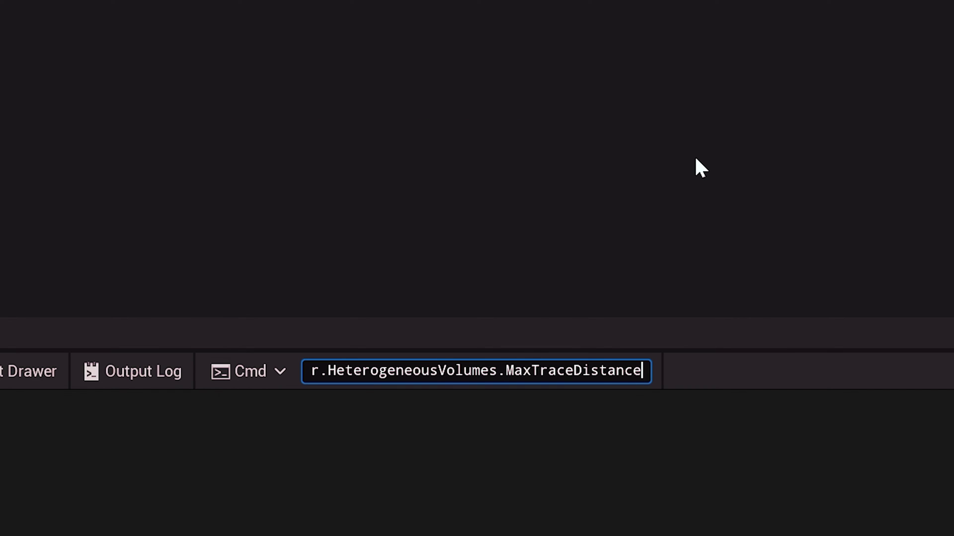
type("1000000")
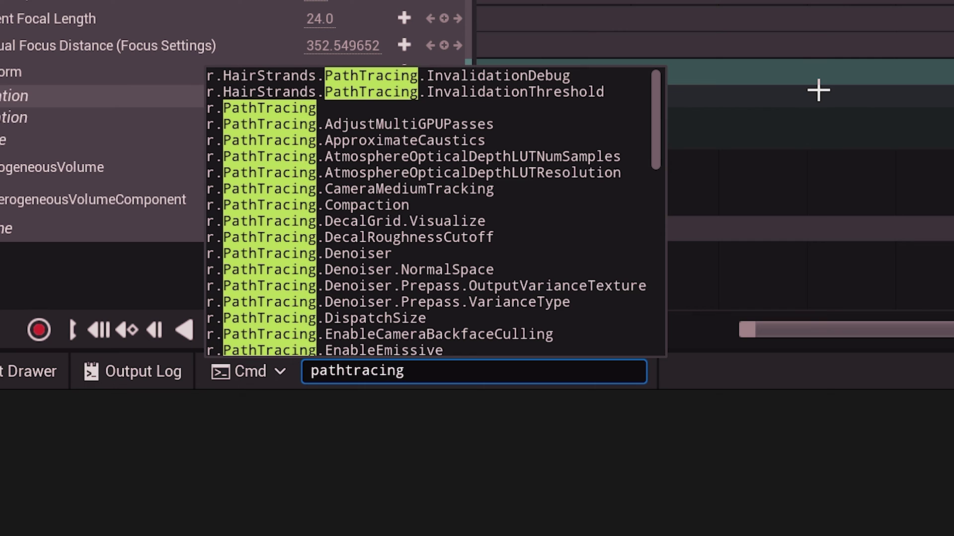
Step: Fill in the r.PathTracing.HeterogeneousVolumes console command and open the viewport's Lit view-mode menu
type(".h")
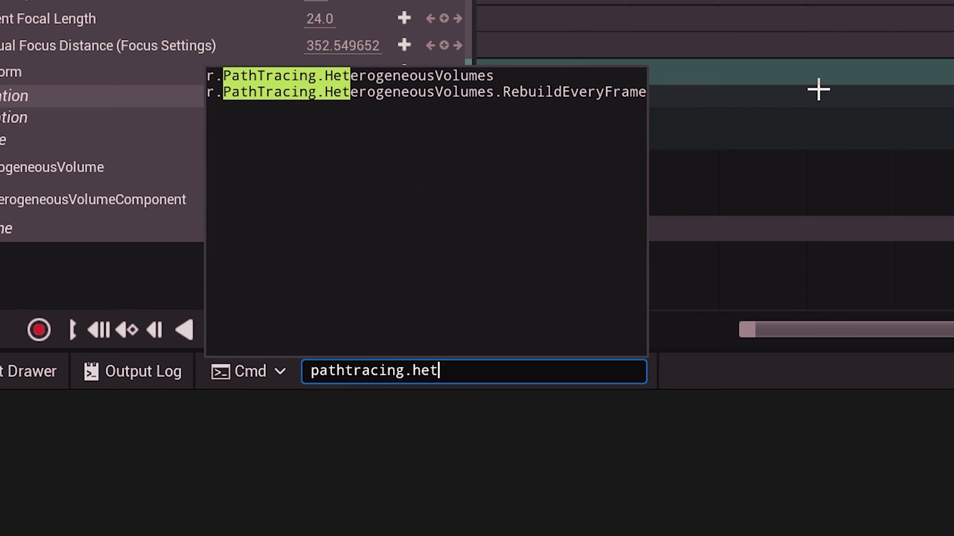
type("et")
left_click(611, 75)
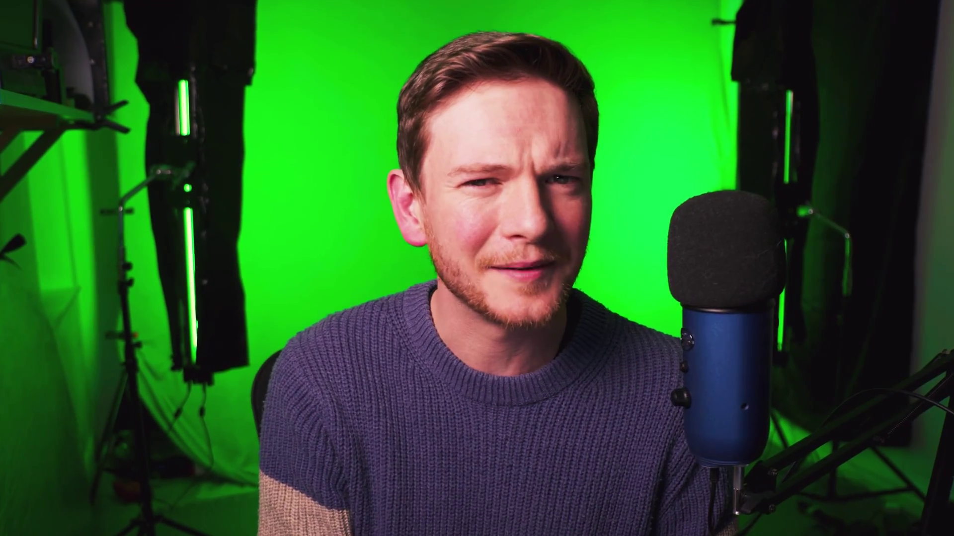
left_click(99, 33)
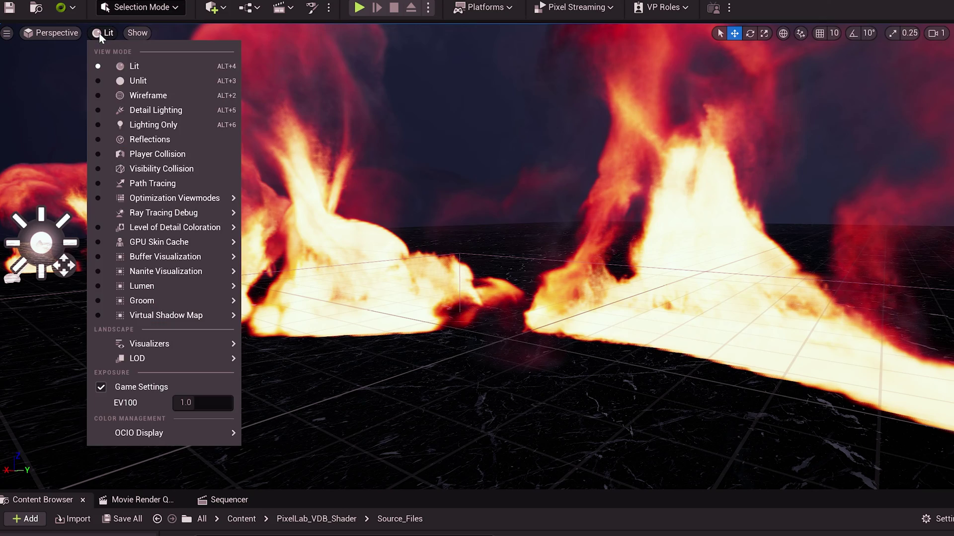
Step: Switch the viewport to Path Tracing and fill in the OrthoGrid and FrustumGrid ShadingRate commands
left_click(146, 181)
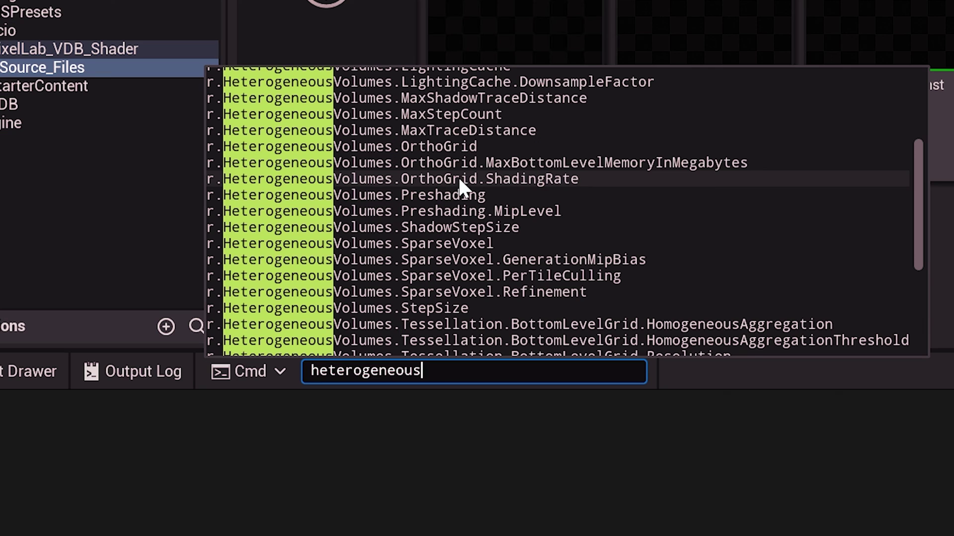
left_click(599, 179)
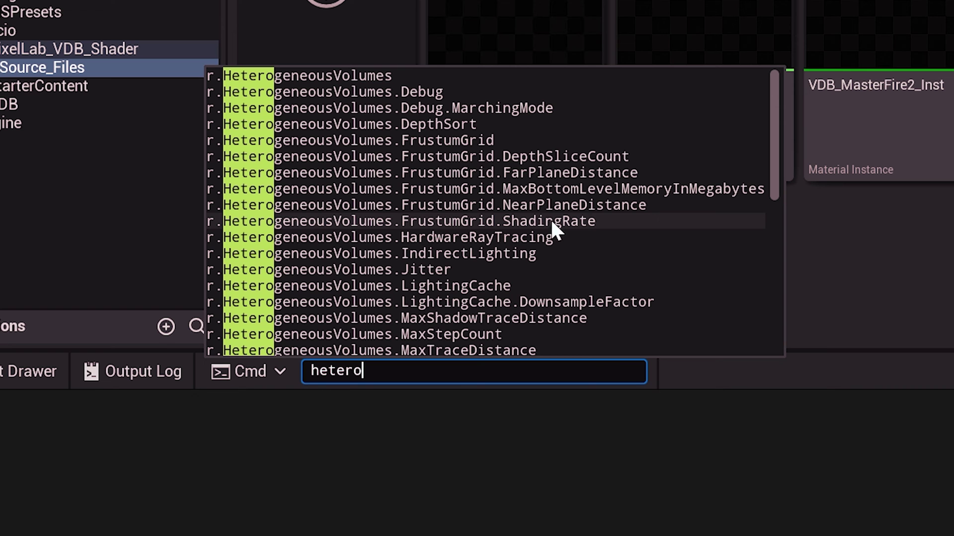
left_click(636, 222)
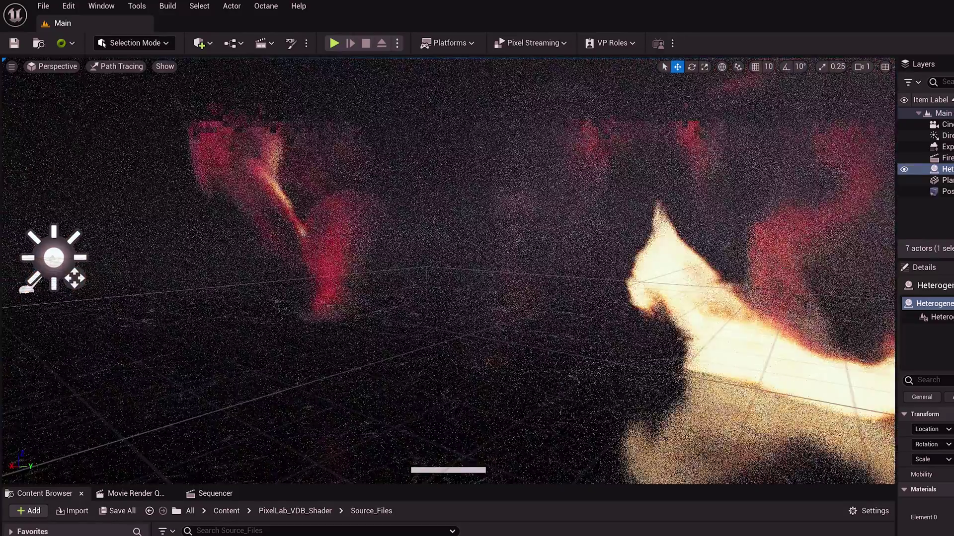
Step: Fly the viewport camera around the path-traced fire volumes
right_click_drag(424, 376, 424, 377)
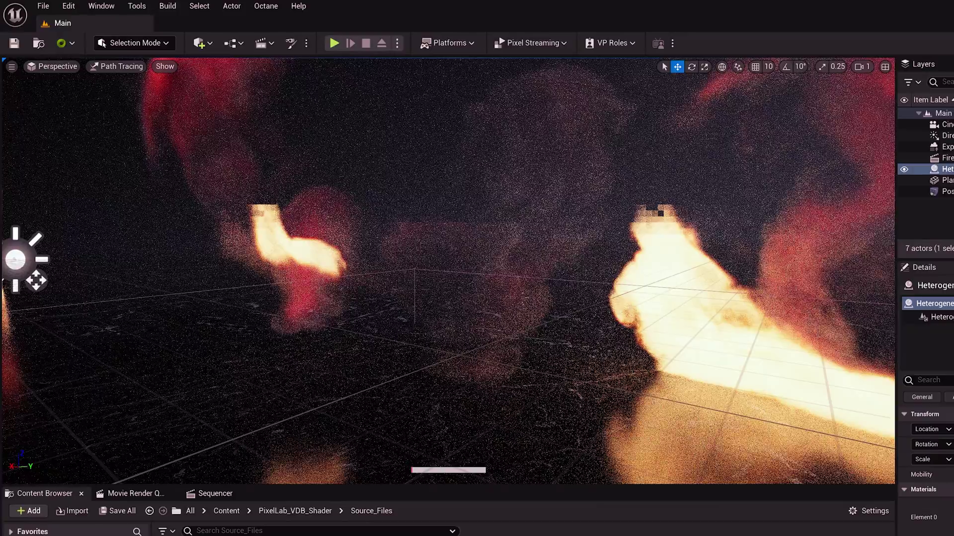
right_click_drag(424, 376, 425, 376)
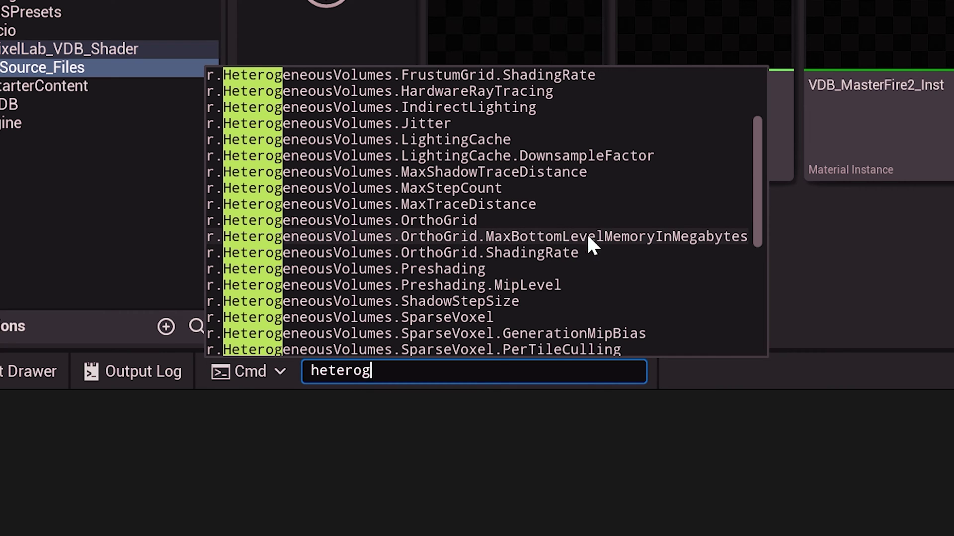
Step: Pick the MaxBottomLevelMemoryInMegabytes console variable, then open the roadmap's Heterogenous Volumes card
left_click(648, 233)
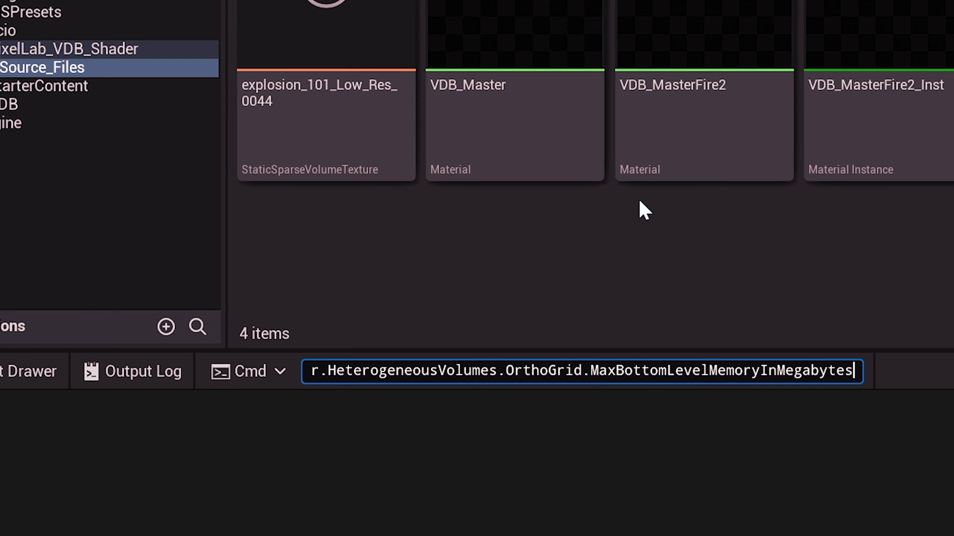
key("ctrl+a")
type("heterogen")
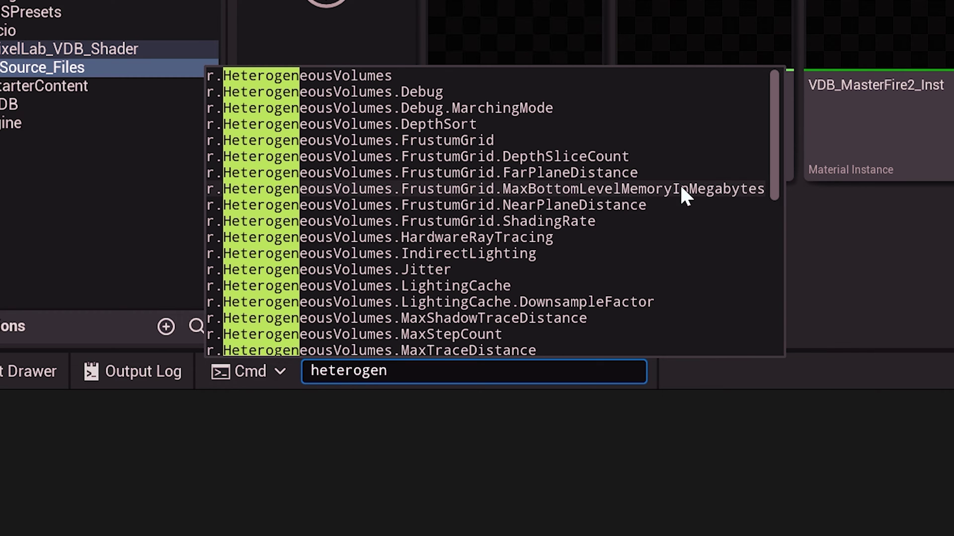
left_click(681, 189)
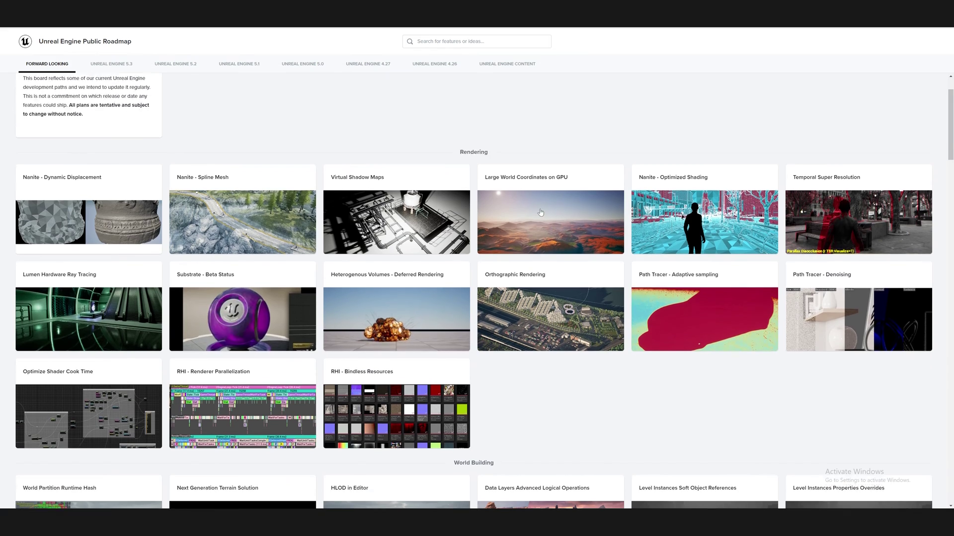
scroll(541, 212, "down", 1)
left_click(434, 310)
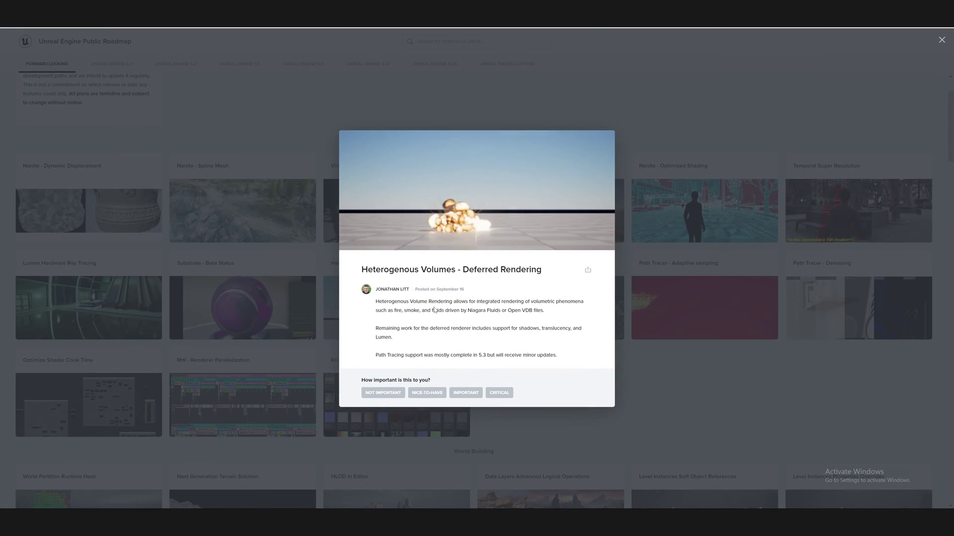